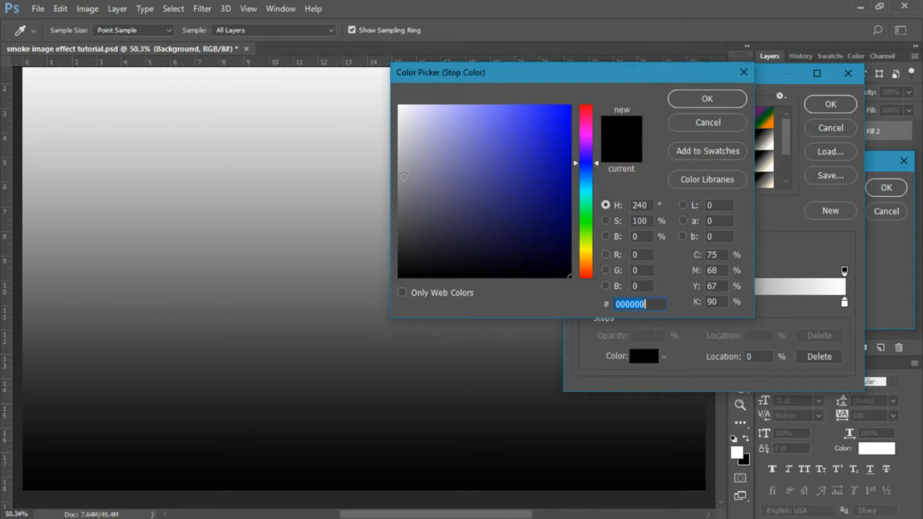
Step: Recolour the gradient's black stop to a near-neutral grey with 50% brightness and accept the edited gradient
left_click(399, 175)
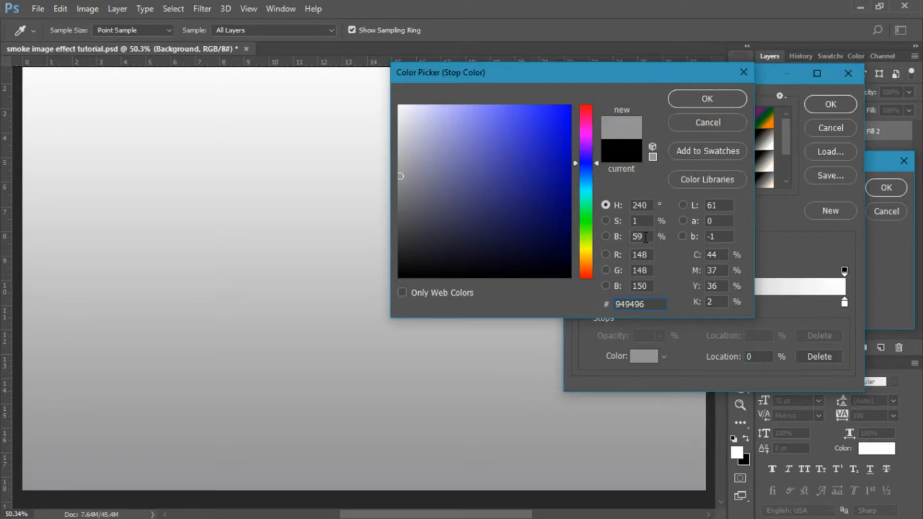
left_click_drag(644, 237, 617, 237)
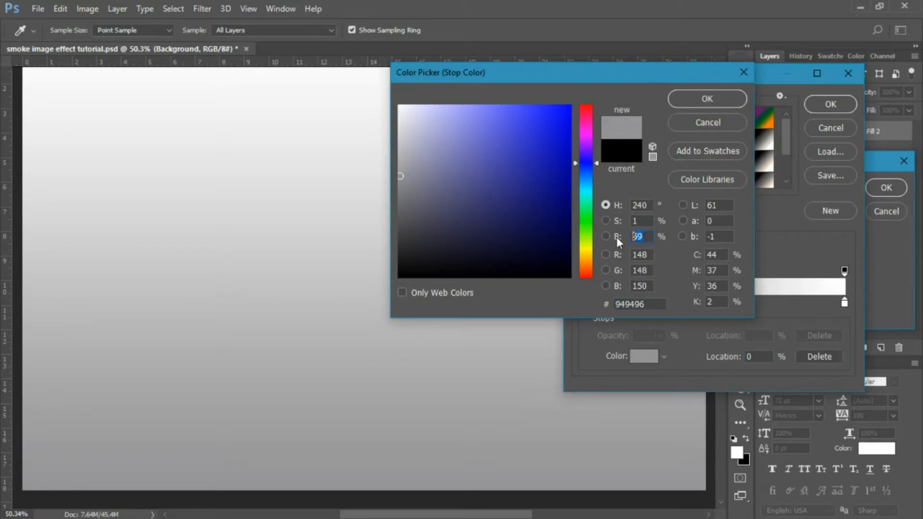
type("50")
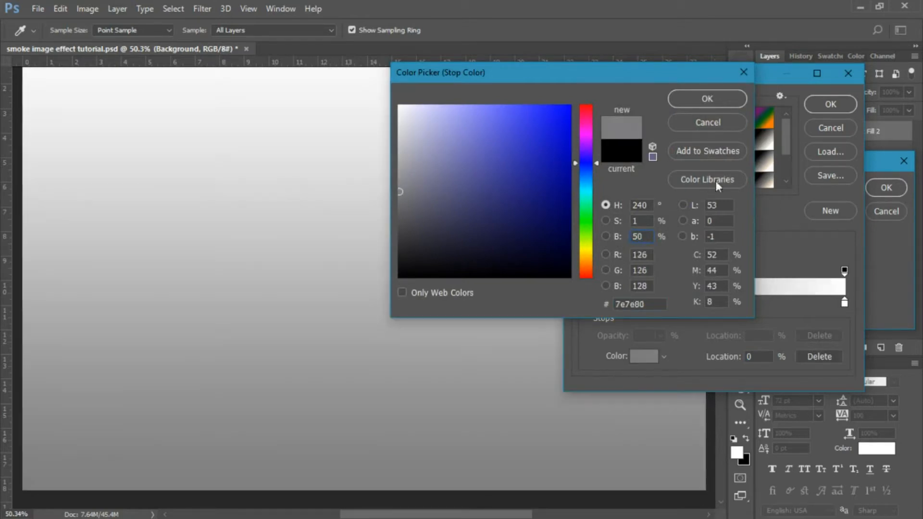
left_click(703, 97)
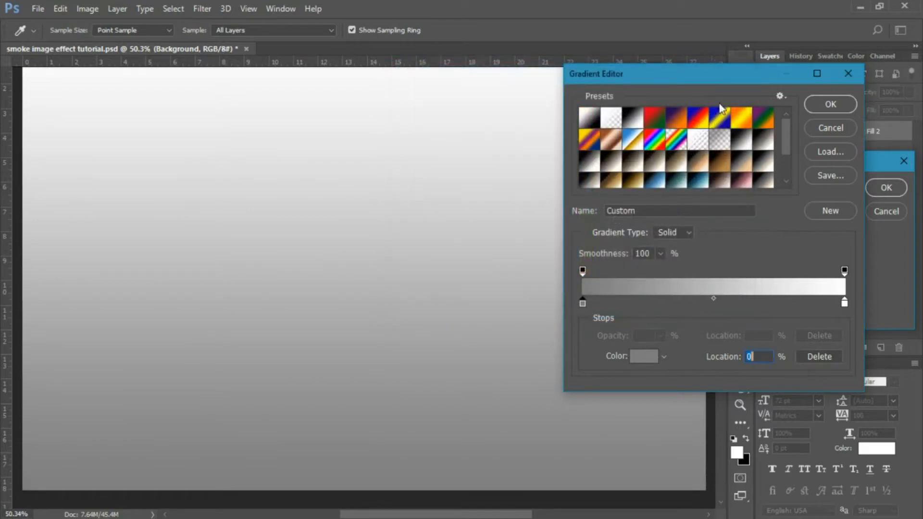
left_click(820, 106)
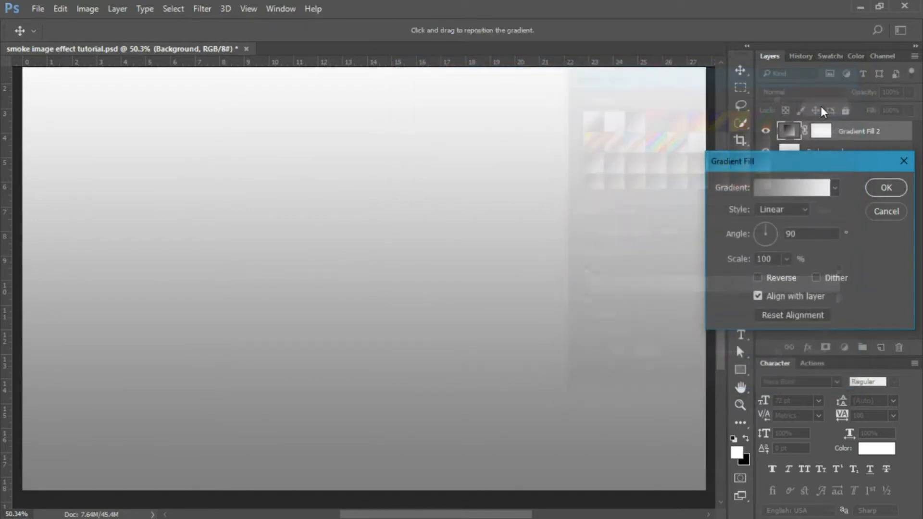
Step: Make the gradient fill radial with a 45° angle, 180% scale and reversed colours, and apply it
left_click(796, 208)
left_click(771, 224)
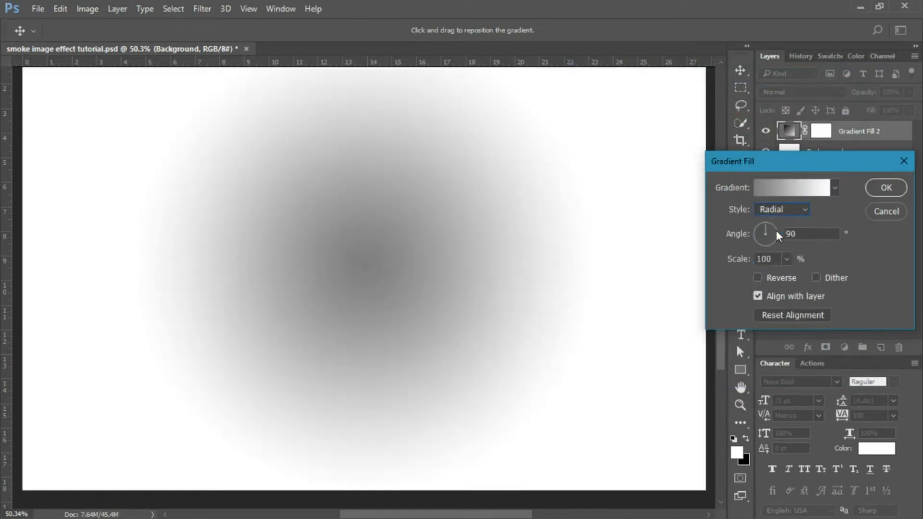
left_click_drag(812, 234, 762, 235)
type("45")
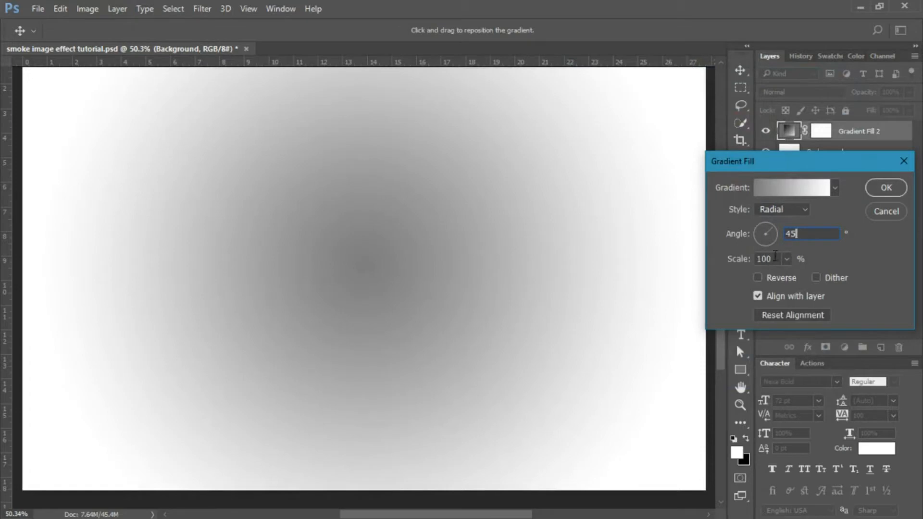
left_click_drag(775, 258, 734, 258)
type("1")
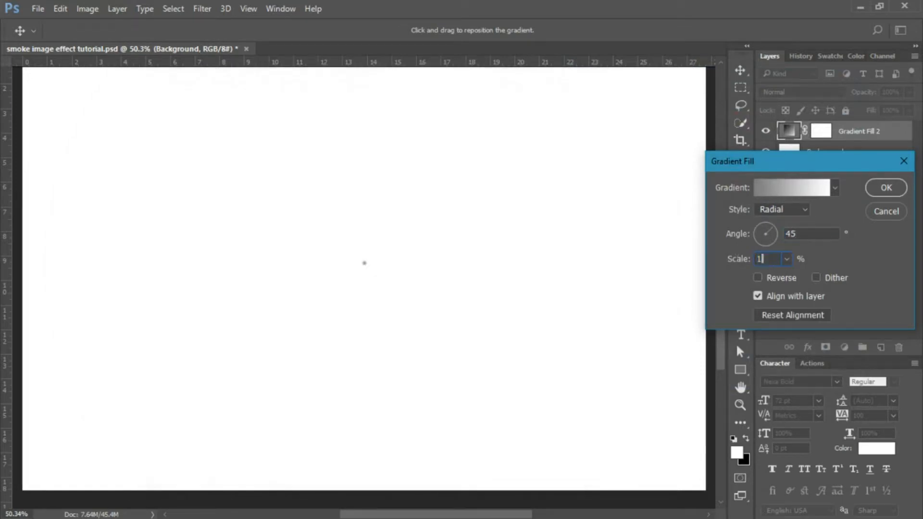
type("80")
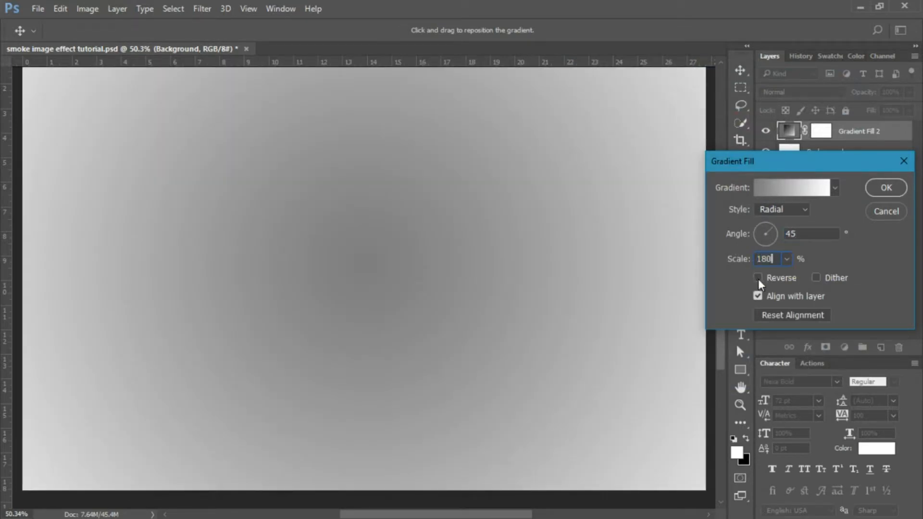
left_click(758, 278)
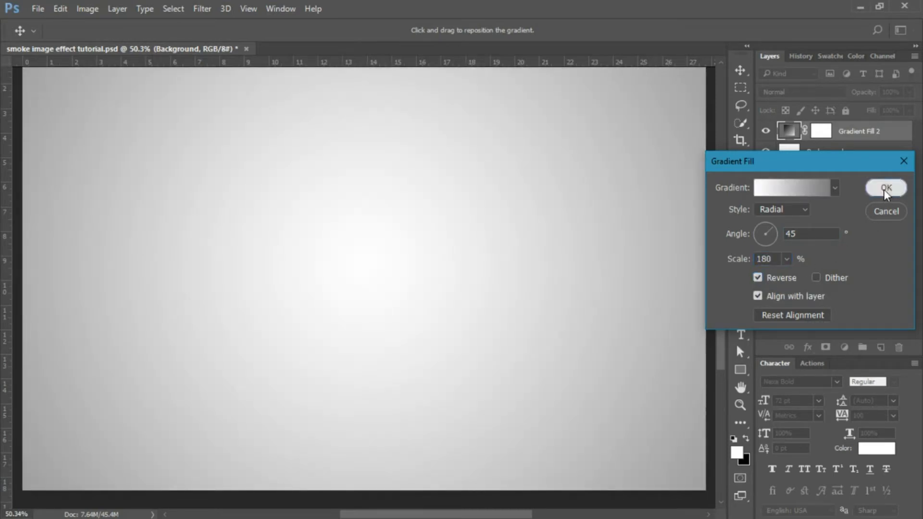
left_click(883, 189)
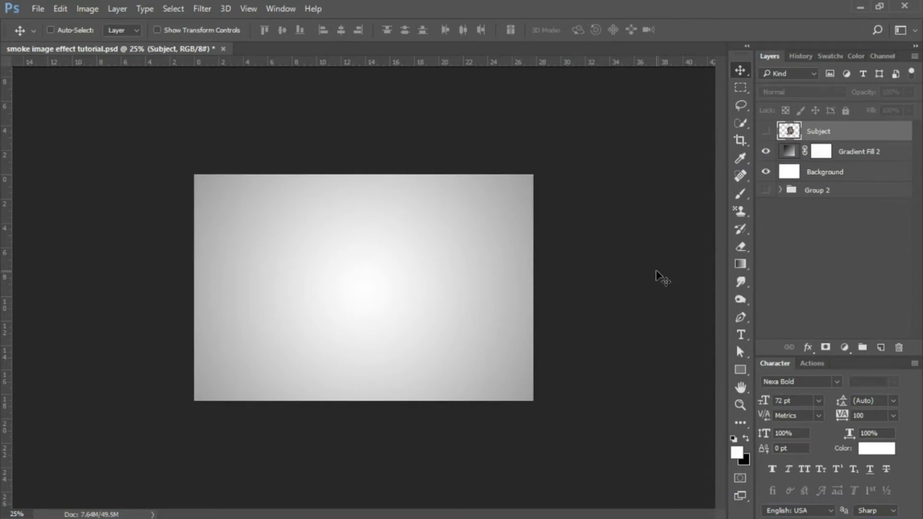
Step: Show the Subject layer and add a Black & White adjustment clipped to it
left_click(766, 131)
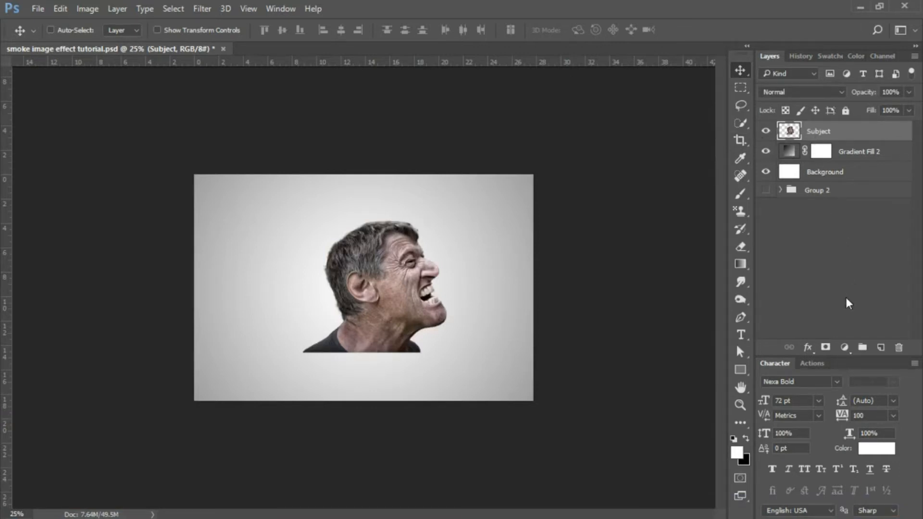
left_click(844, 346)
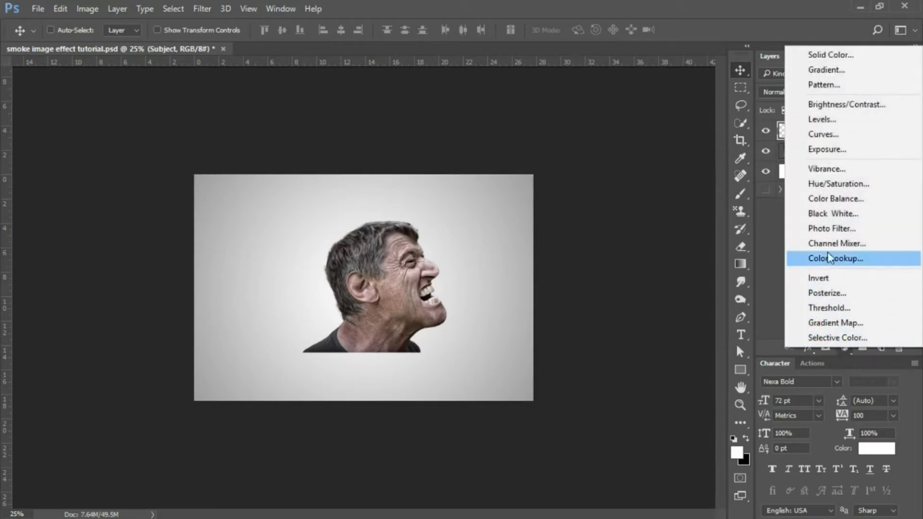
left_click(826, 221)
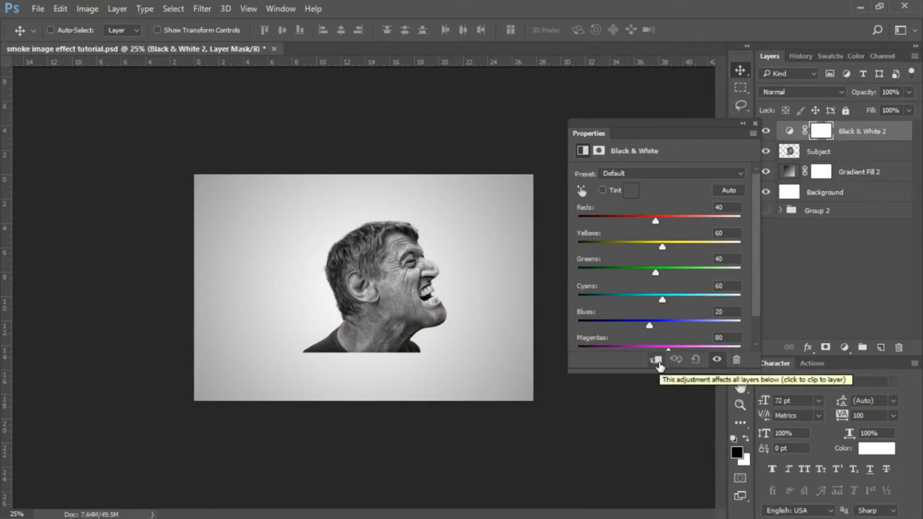
left_click(657, 360)
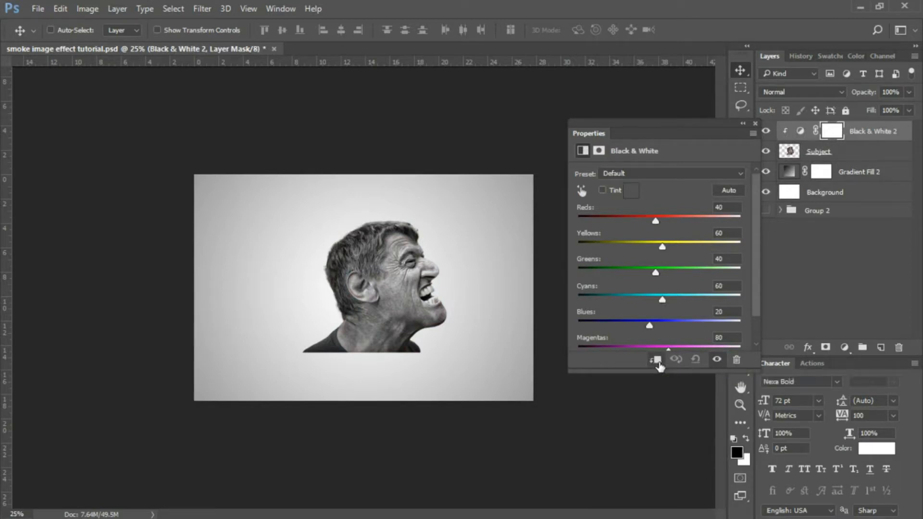
left_click(755, 123)
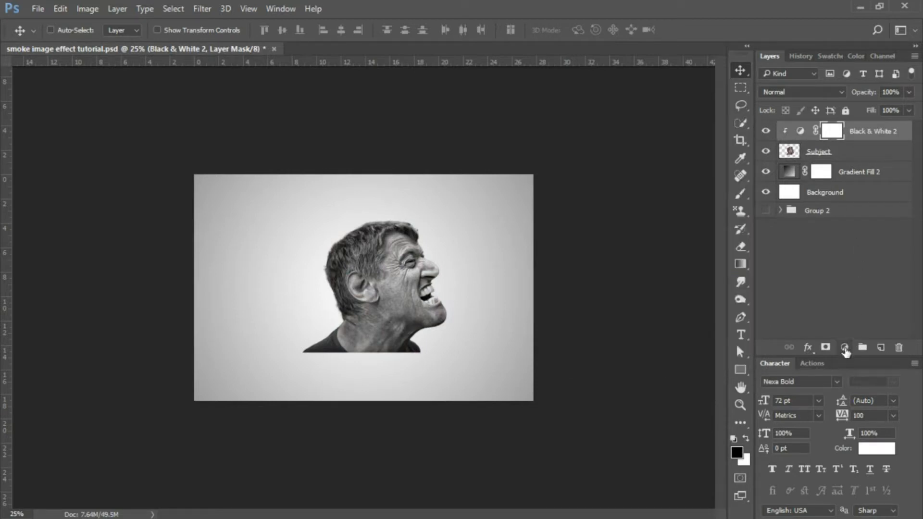
Step: Add a Gradient Map adjustment clipped to the Subject layer, with its gradient reversed
left_click(844, 348)
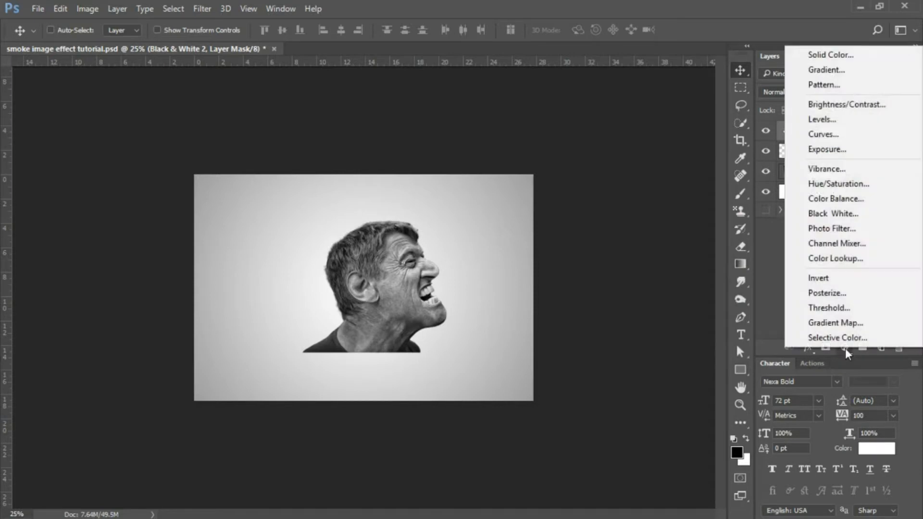
left_click(827, 325)
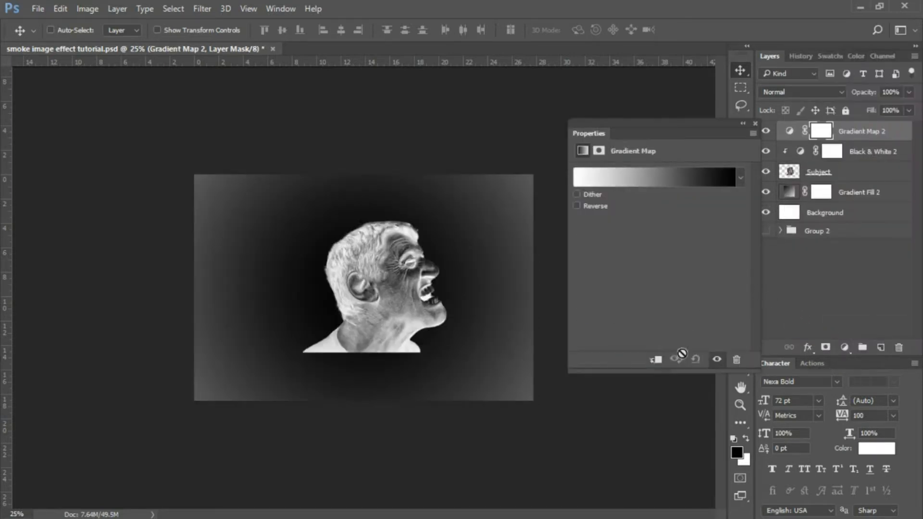
left_click(656, 360)
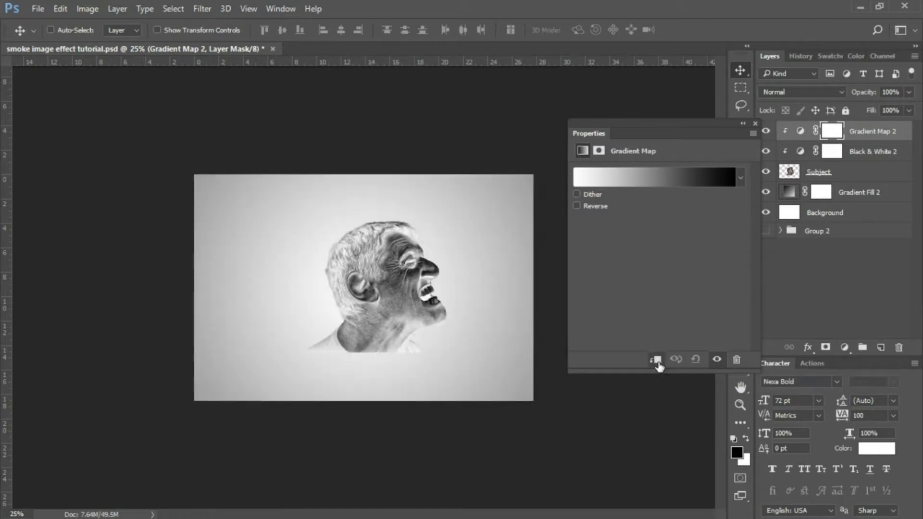
left_click(575, 206)
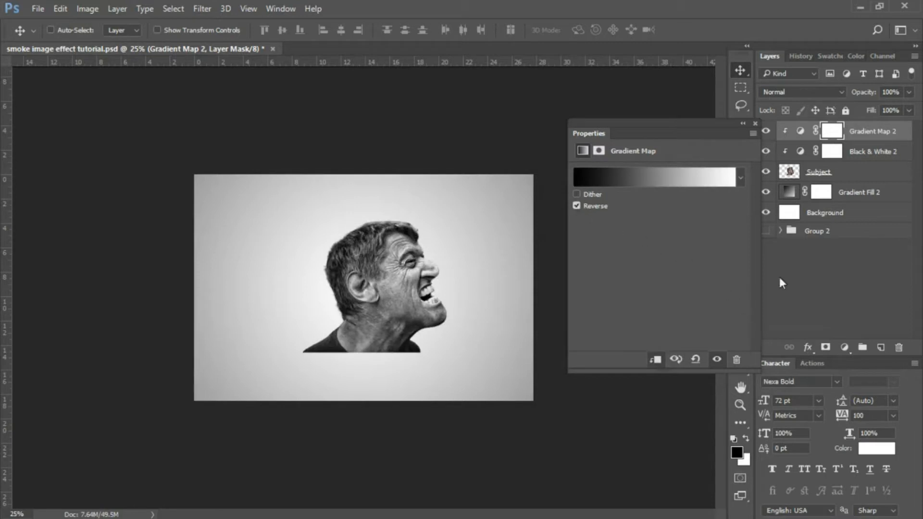
left_click(754, 124)
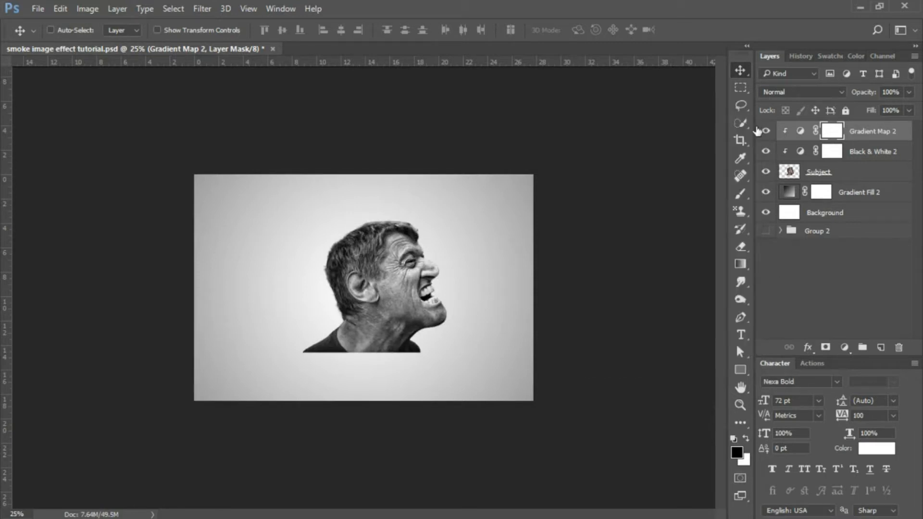
Step: Duplicate the Subject layer and place the copy above all other layers
left_click(855, 172)
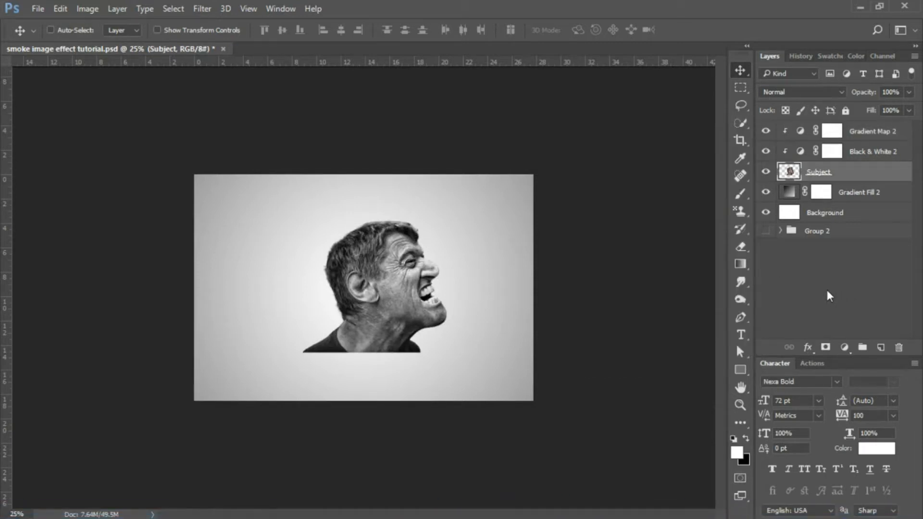
key("ctrl+j")
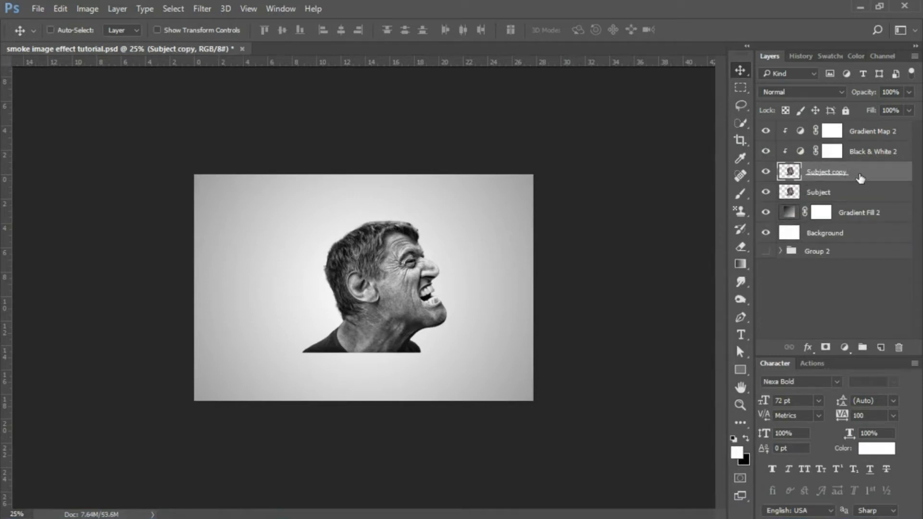
left_click_drag(860, 178, 860, 128)
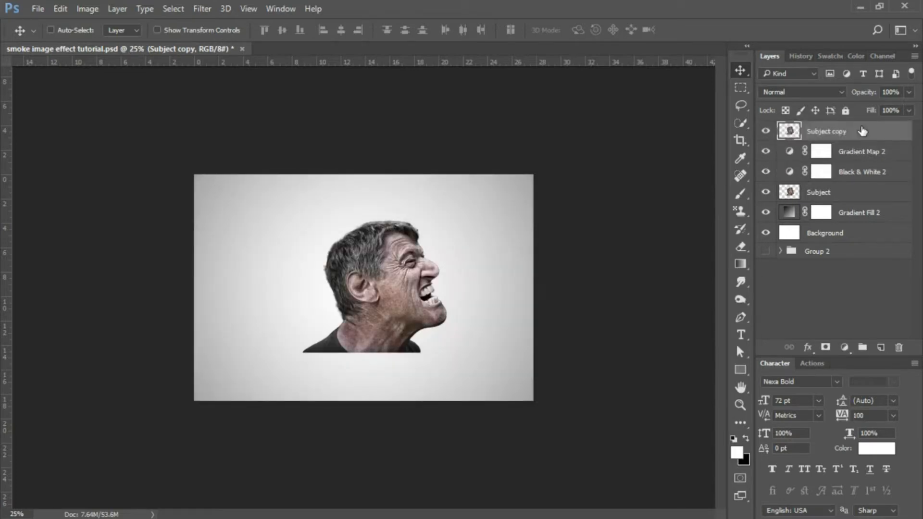
Step: Rename the subject's copy as "liquify" and hide that layer
double_click(831, 132)
type("liquify")
left_click(874, 137)
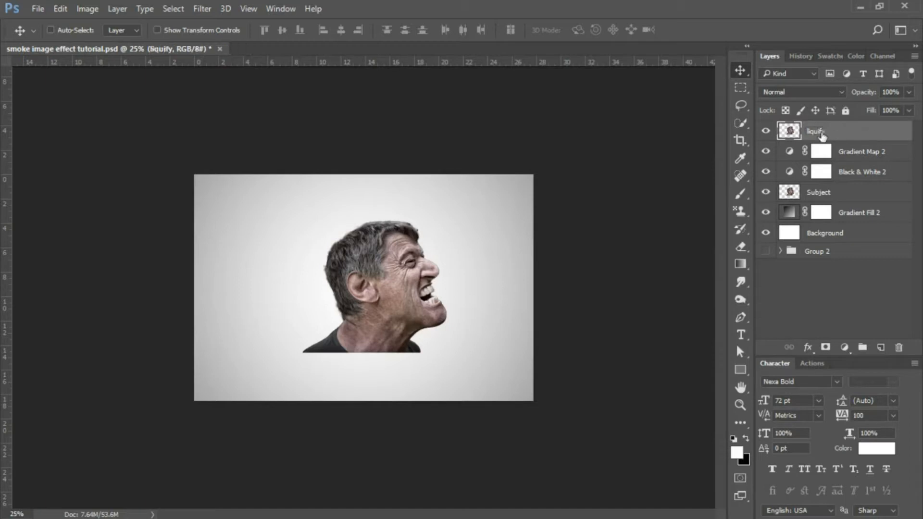
left_click(765, 133)
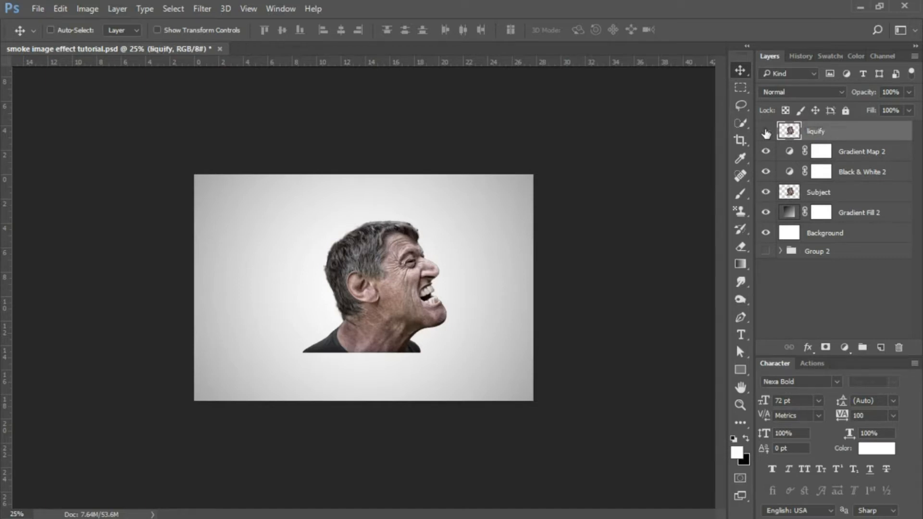
Step: Add a black layer mask to the Subject layer and set the mask's density to 80%
left_click(847, 195)
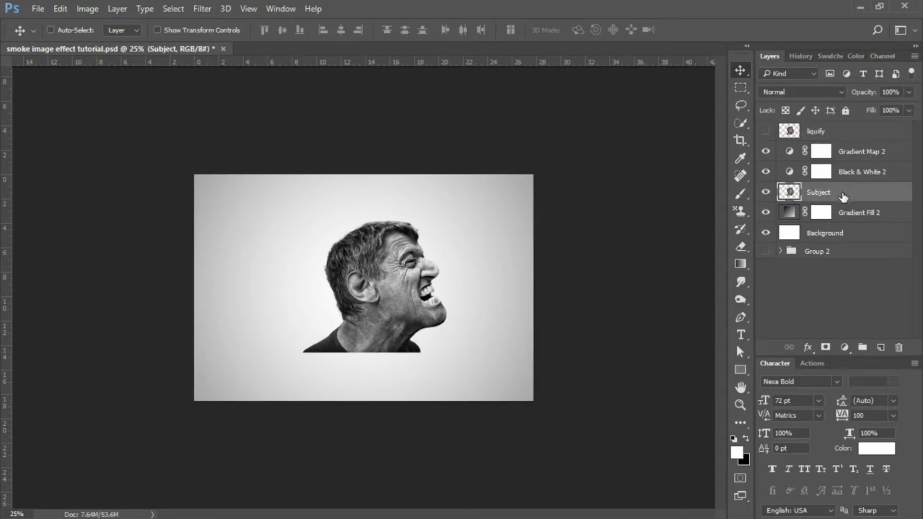
key("b")
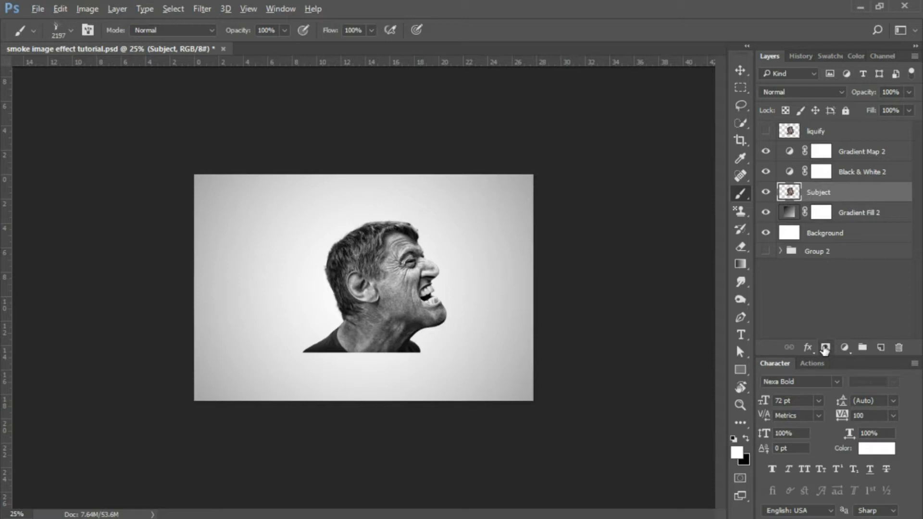
left_click(824, 348, "alt")
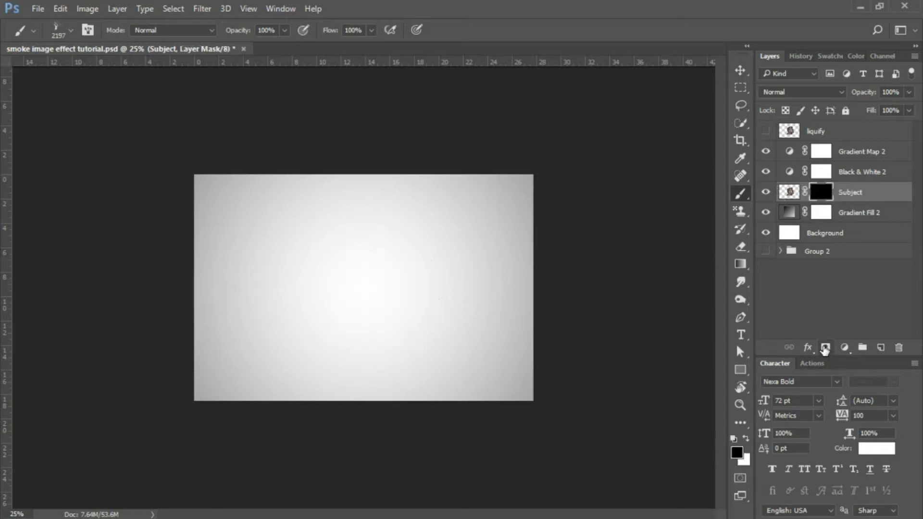
double_click(822, 194)
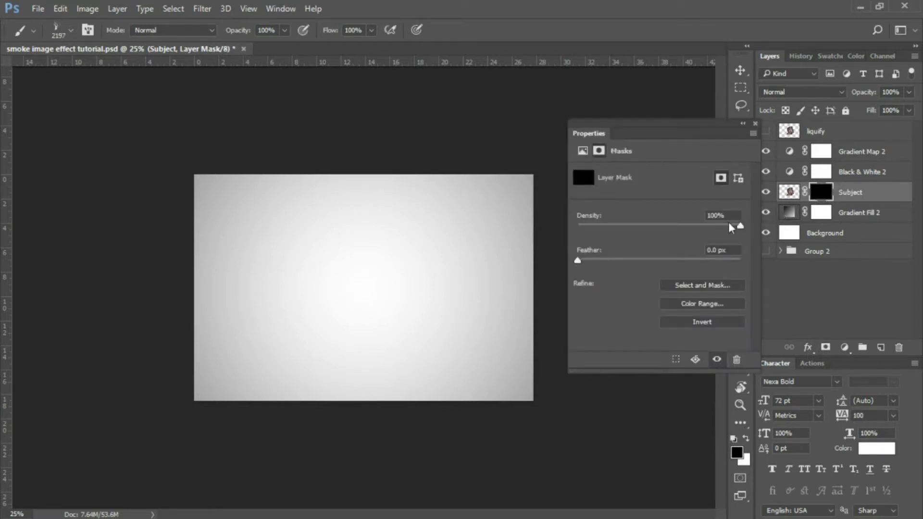
left_click_drag(731, 215, 707, 215)
type("80")
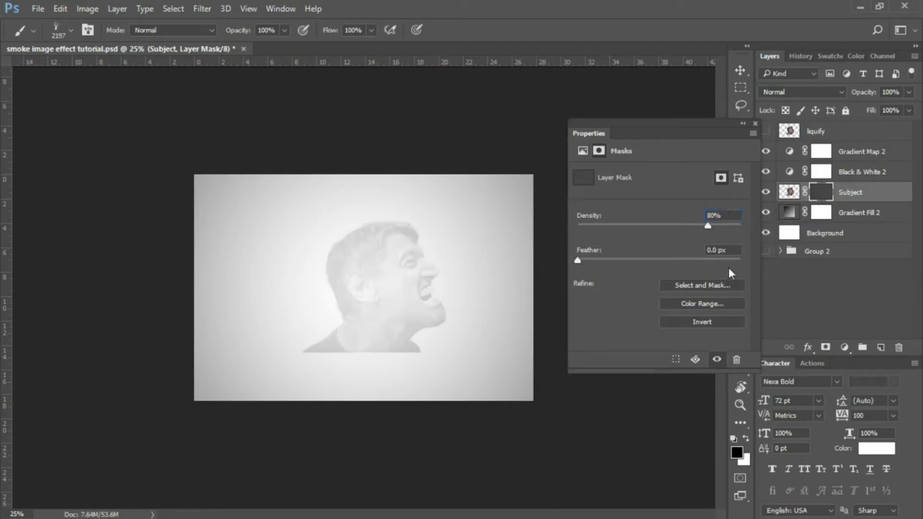
left_click(754, 122)
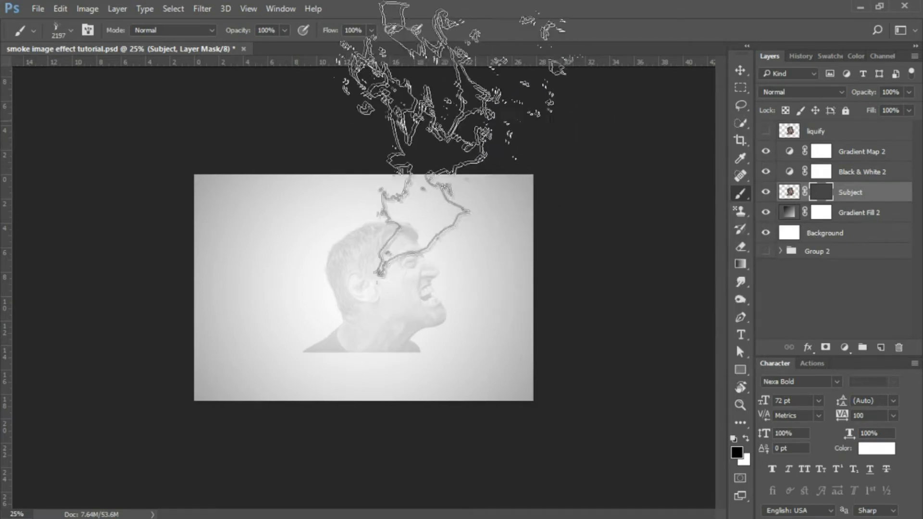
Step: Display the brush settings and reduce the 2197 px splatter brush to 1800 px
left_click(285, 9)
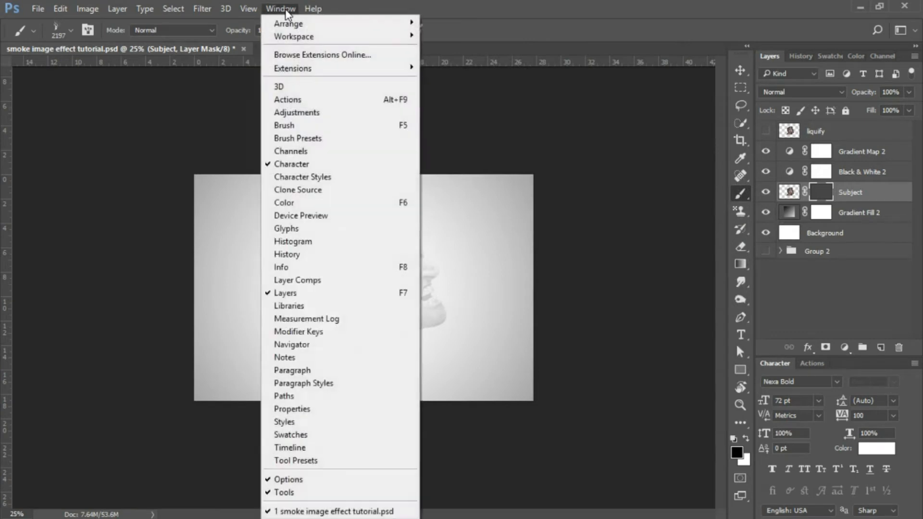
left_click(294, 126)
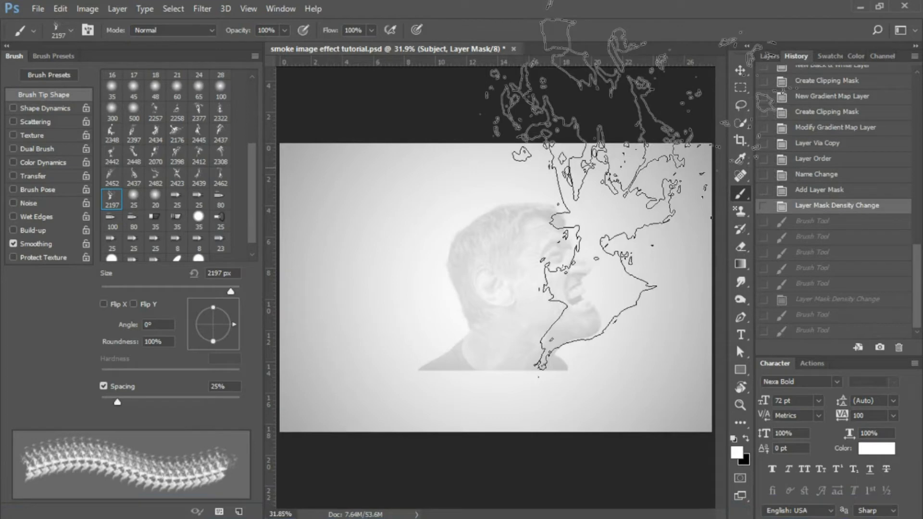
key("bracketleft")
key("bracketleft")
key("bracketleft")
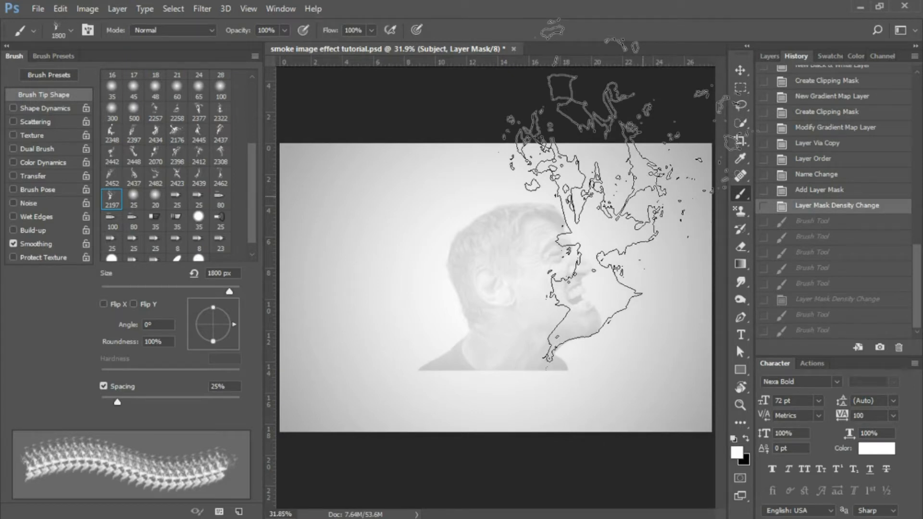
Step: Rotate the canvas view to about -28° and stamp the 1800 px white splatter on the Subject mask over the mouth and jaw
key("r")
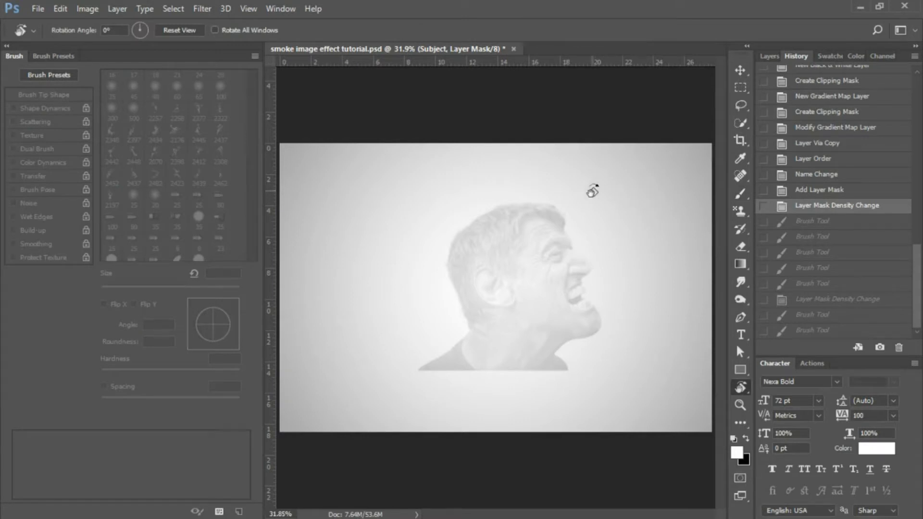
left_click_drag(592, 191, 527, 180)
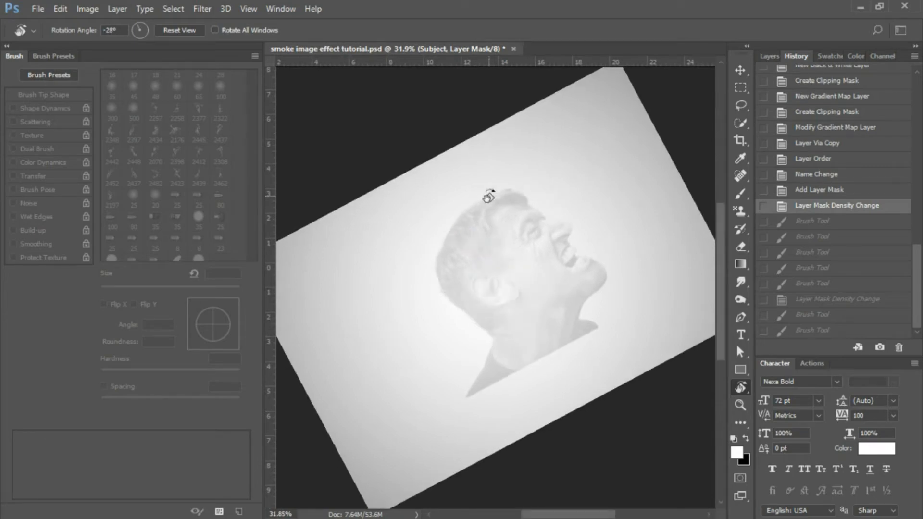
key("b")
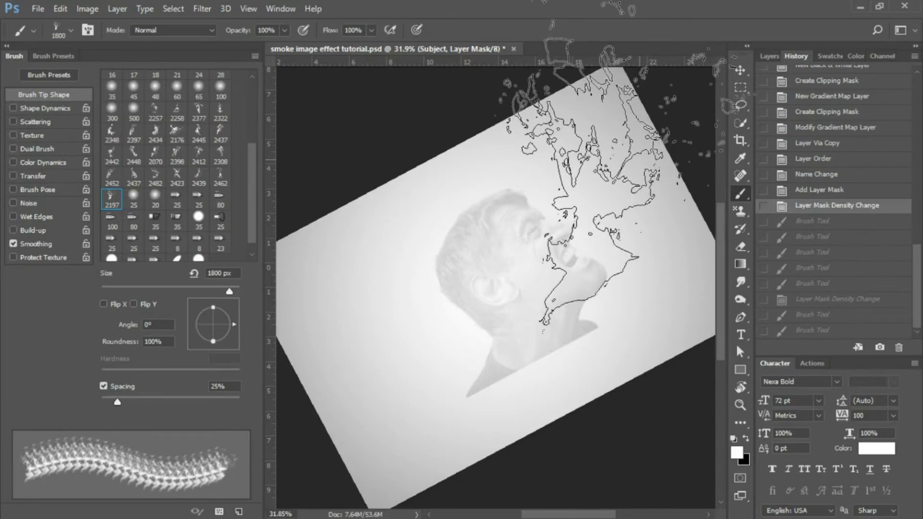
left_click(610, 166)
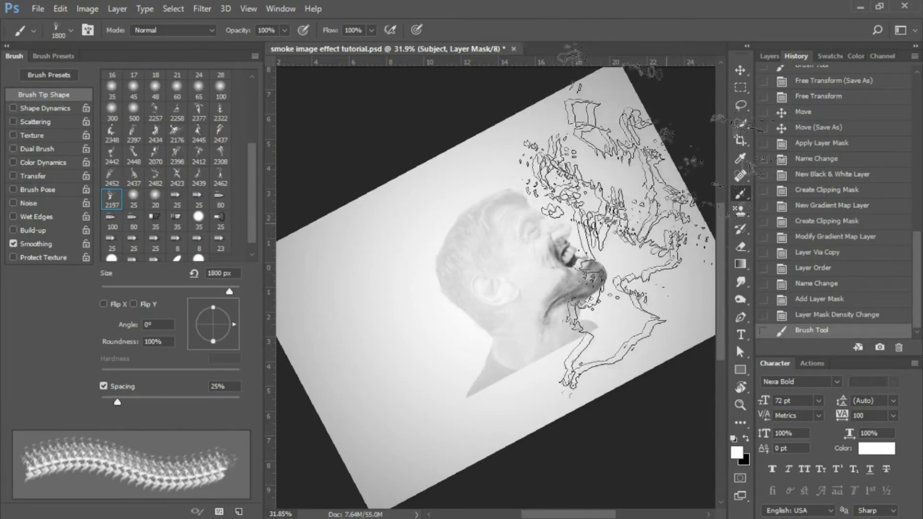
Step: Turn the canvas so the face points downward, stamp the white splatter over the face and back of the head, and reset the view rotation
key("r")
mouse_move(486, 176)
left_mouse_down()
mouse_move(477, 165)
mouse_move(567, 169)
mouse_move(632, 211)
mouse_move(557, 319)
mouse_move(567, 315)
left_mouse_up()
key("b")
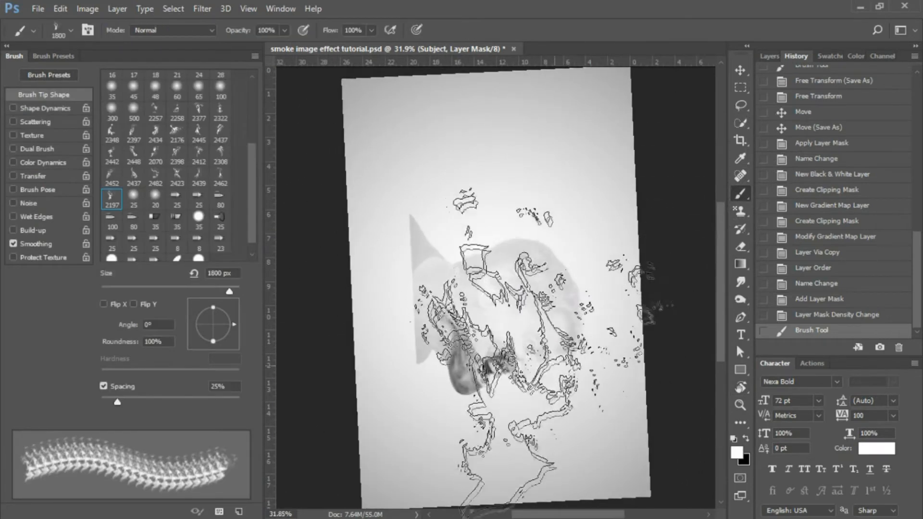
left_click_drag(524, 346, 557, 308)
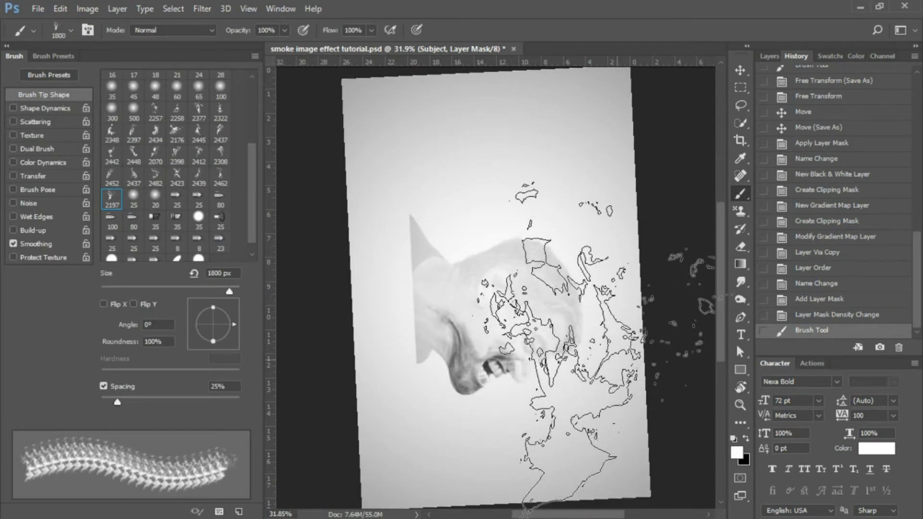
key("r")
left_click_drag(593, 221, 610, 231)
key("b")
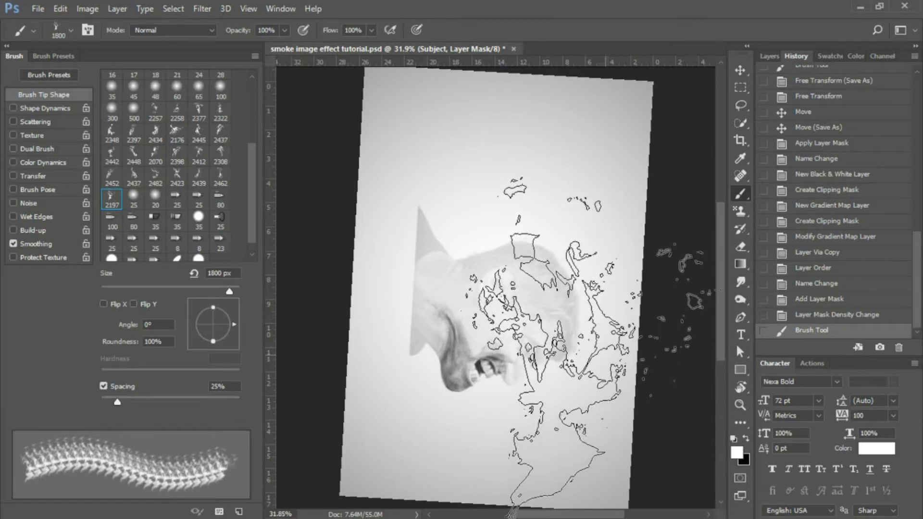
left_click(576, 341)
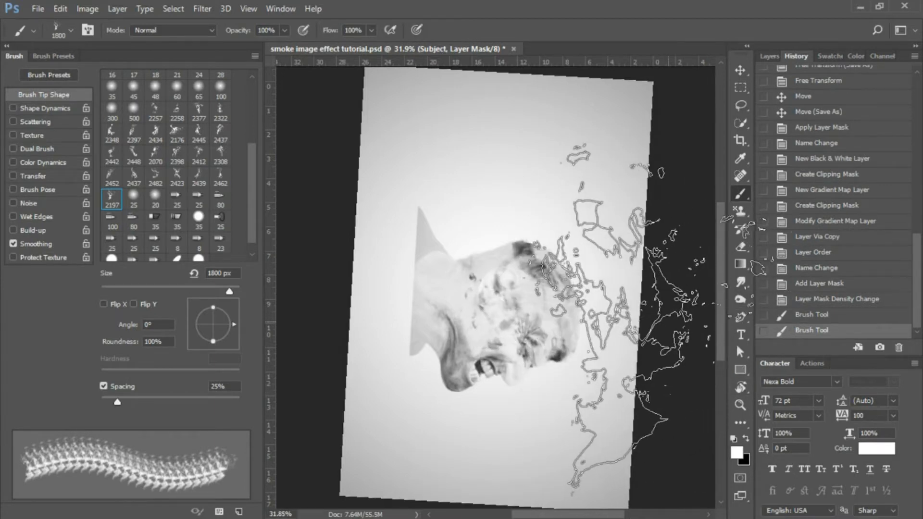
double_click(741, 387)
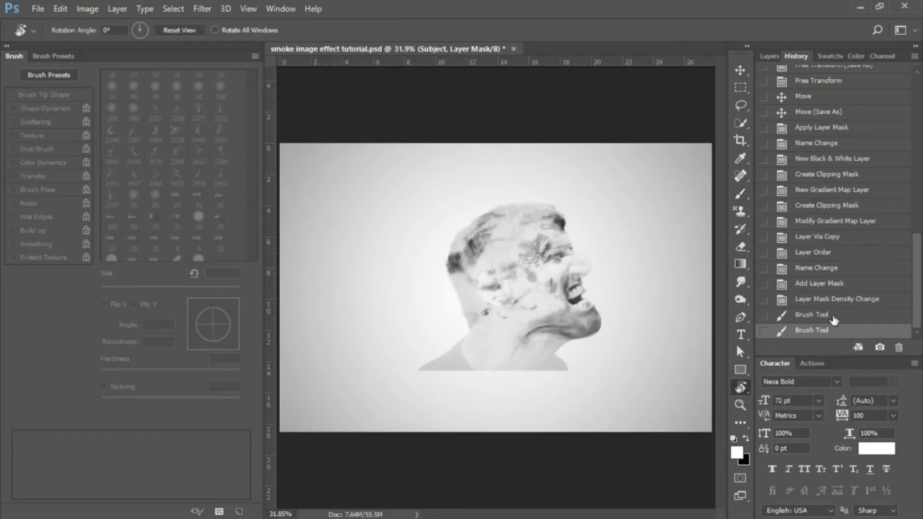
Step: Set the Subject layer mask's density to 100% and deselect all layers
left_click(769, 57)
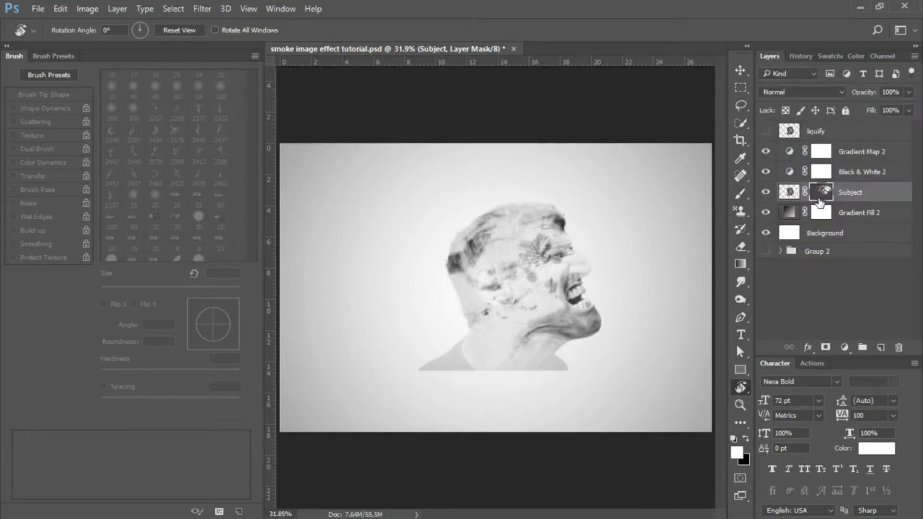
double_click(820, 193)
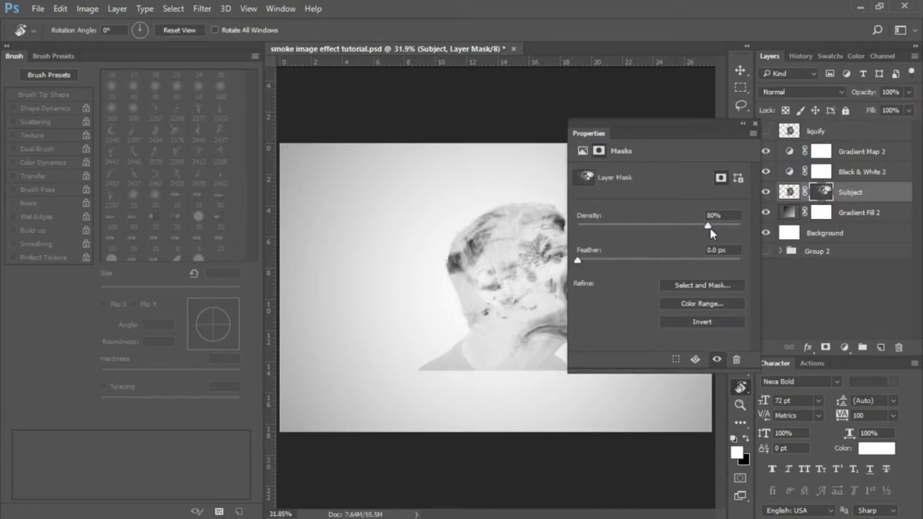
left_click_drag(704, 226, 747, 227)
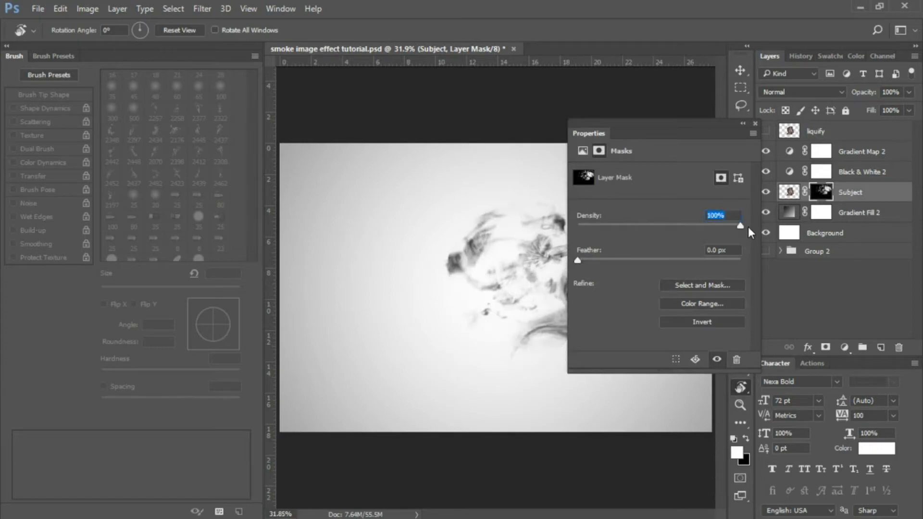
left_click(828, 279)
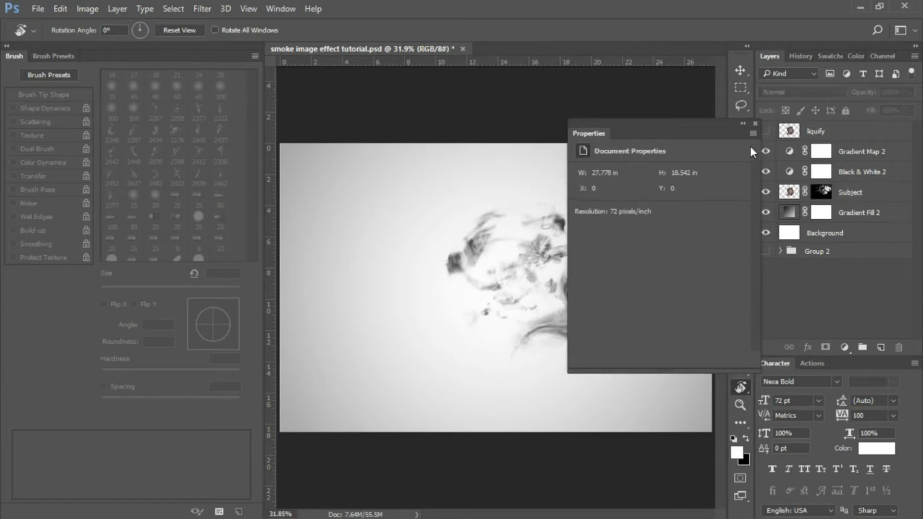
left_click(754, 124)
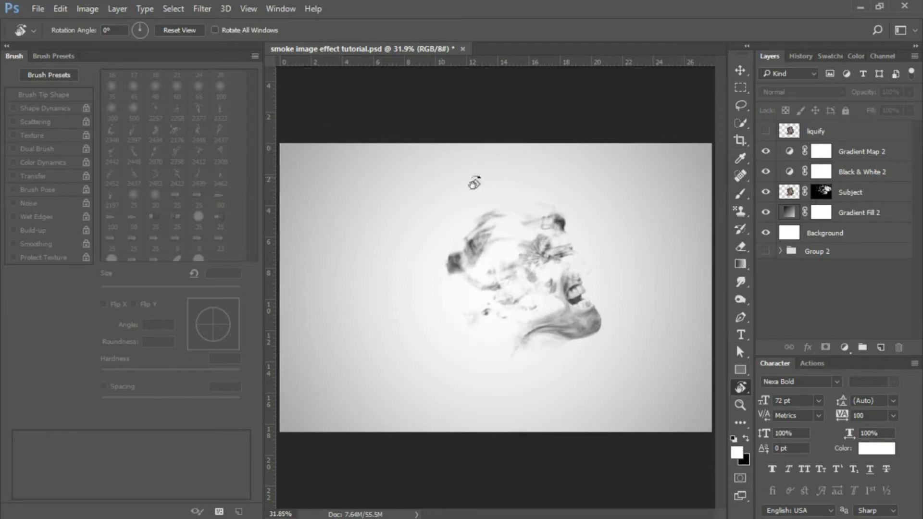
Step: Paint white with the soft round 100 px brush on the Subject mask to reveal the eye, nose, cheek and mouth
left_click(739, 194)
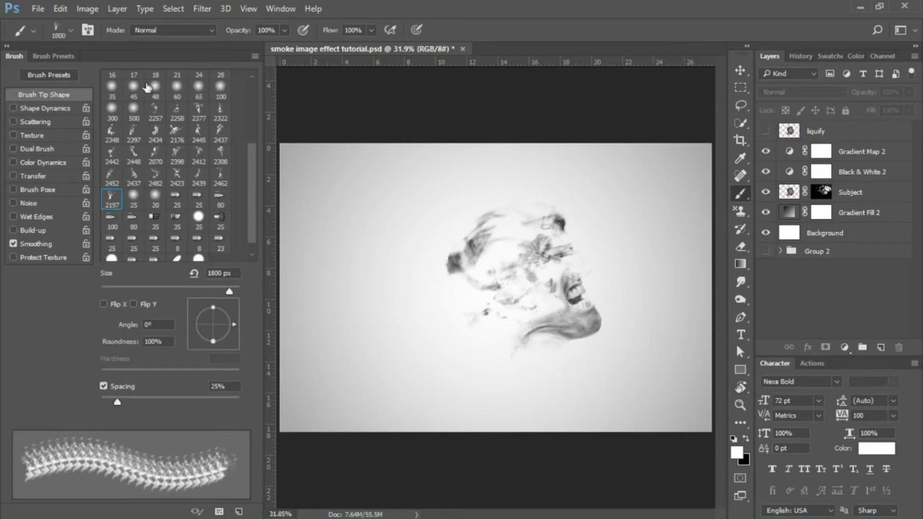
left_click(220, 89)
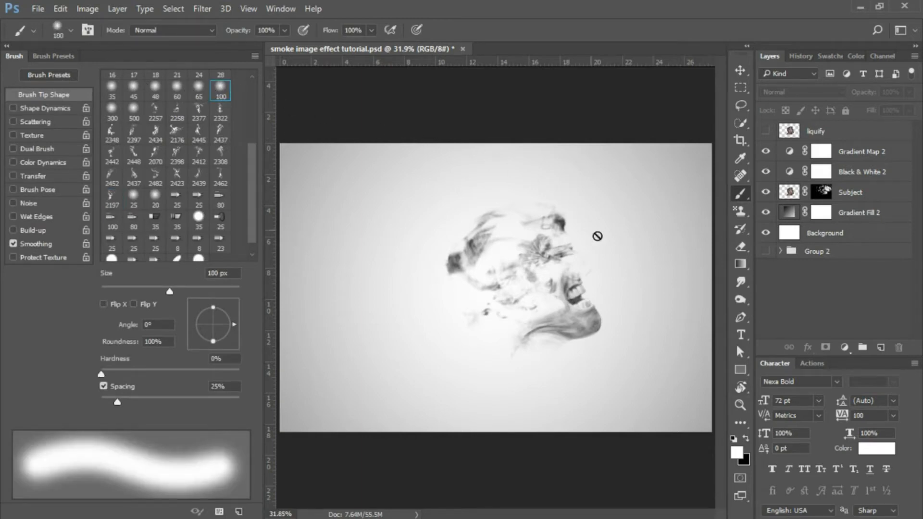
left_click(740, 404)
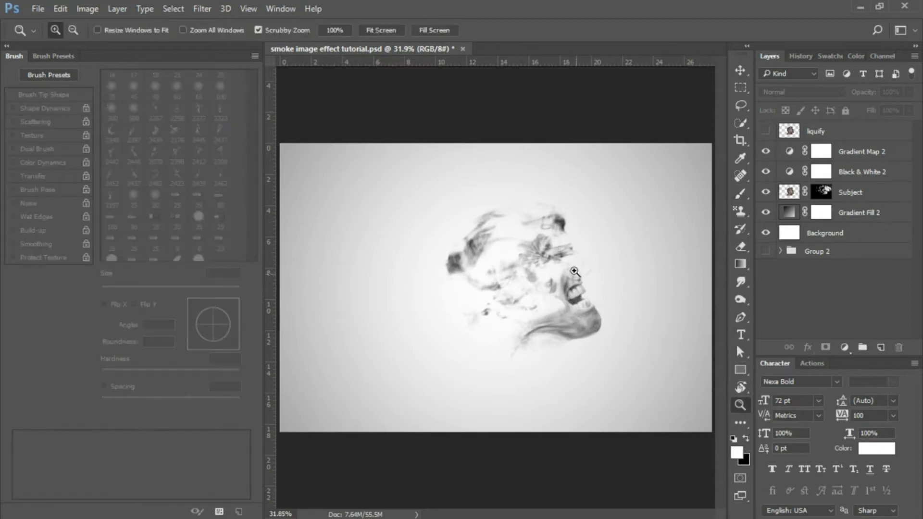
left_click_drag(568, 263, 655, 263)
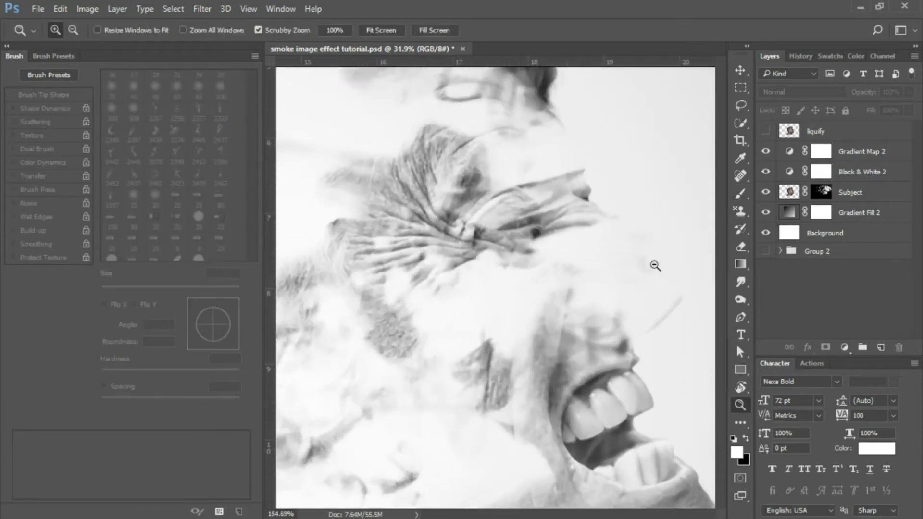
left_click(744, 191)
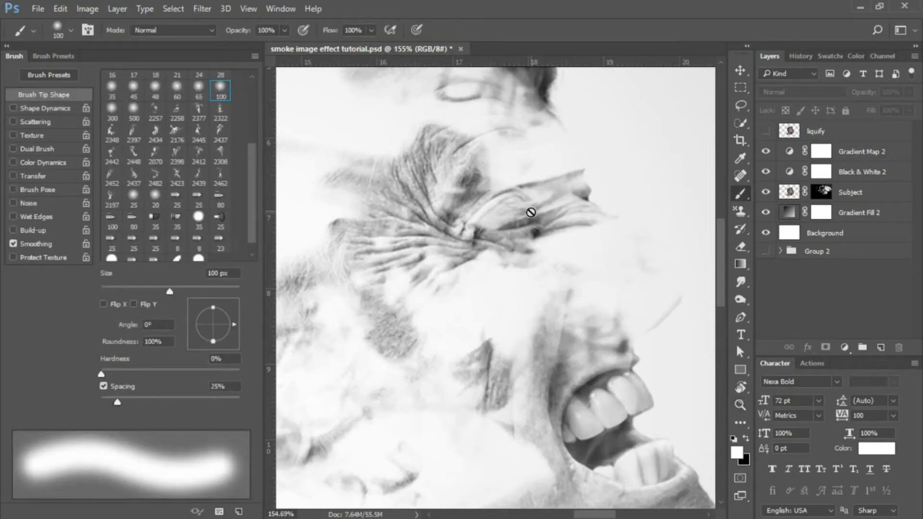
left_click(822, 192)
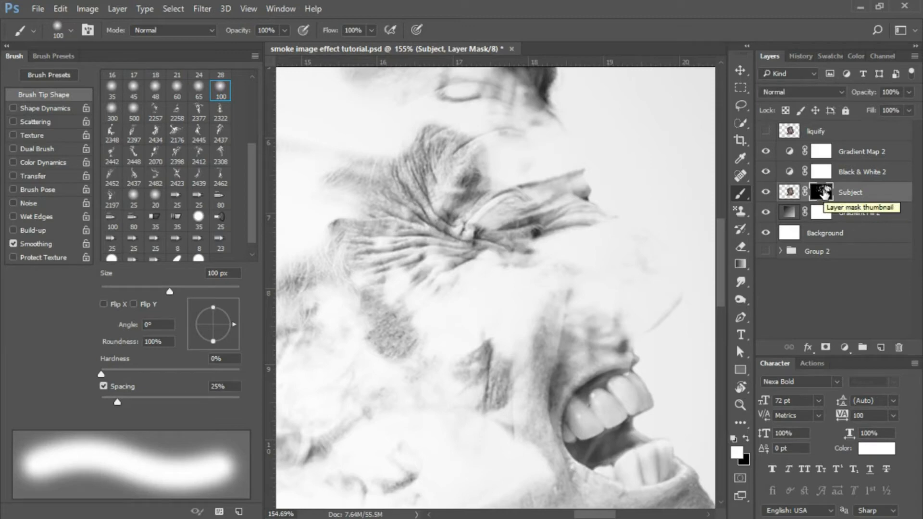
mouse_move(539, 210)
left_mouse_down()
mouse_move(516, 222)
mouse_move(517, 243)
mouse_move(560, 241)
mouse_move(556, 221)
mouse_move(549, 242)
mouse_move(581, 236)
mouse_move(574, 221)
mouse_move(565, 237)
mouse_move(564, 221)
mouse_move(543, 201)
mouse_move(563, 196)
mouse_move(578, 244)
mouse_move(618, 274)
mouse_move(595, 232)
mouse_move(663, 273)
mouse_move(659, 297)
mouse_move(624, 304)
mouse_move(599, 303)
mouse_move(601, 274)
mouse_move(556, 318)
mouse_move(557, 253)
mouse_move(533, 345)
mouse_move(536, 308)
mouse_move(542, 361)
mouse_move(575, 331)
mouse_move(552, 260)
mouse_move(512, 240)
mouse_move(514, 212)
mouse_move(514, 245)
mouse_move(521, 201)
mouse_move(535, 197)
mouse_move(596, 253)
mouse_move(640, 266)
mouse_move(653, 306)
mouse_move(641, 277)
mouse_move(590, 403)
mouse_move(597, 347)
mouse_move(604, 428)
mouse_move(578, 406)
mouse_move(588, 442)
mouse_move(611, 456)
mouse_move(621, 437)
mouse_move(641, 471)
mouse_move(633, 448)
mouse_move(651, 470)
left_mouse_up()
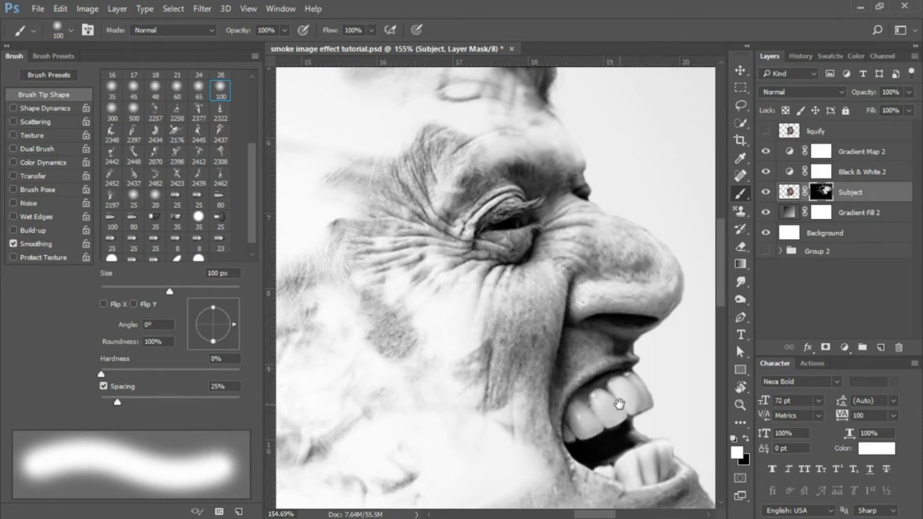
Step: Paint white on the Subject mask over the chin and lower jaw, and return to the full image view
left_click_drag(619, 404, 591, 216)
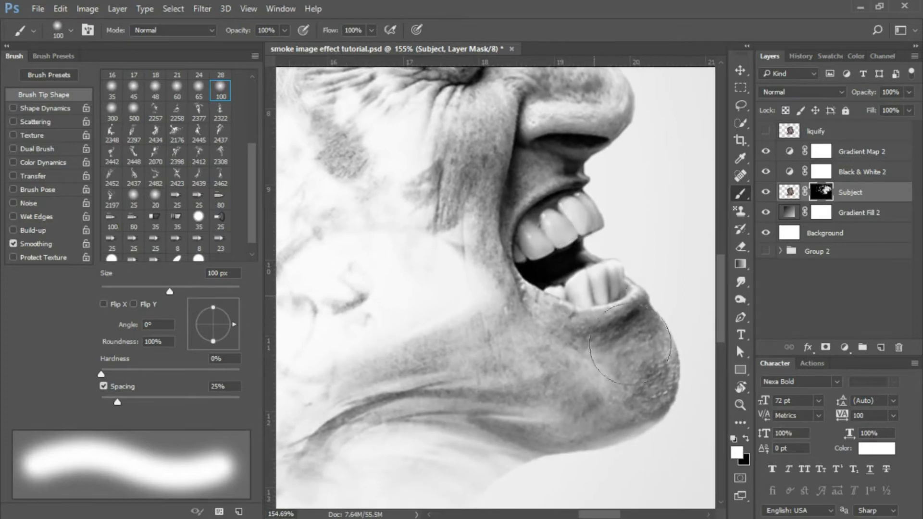
mouse_move(630, 343)
left_mouse_down()
mouse_move(609, 404)
mouse_move(623, 358)
mouse_move(611, 345)
mouse_move(593, 404)
mouse_move(587, 343)
mouse_move(591, 418)
mouse_move(568, 305)
mouse_move(580, 361)
mouse_move(582, 332)
mouse_move(589, 337)
mouse_move(574, 407)
mouse_move(601, 334)
mouse_move(585, 280)
left_mouse_up()
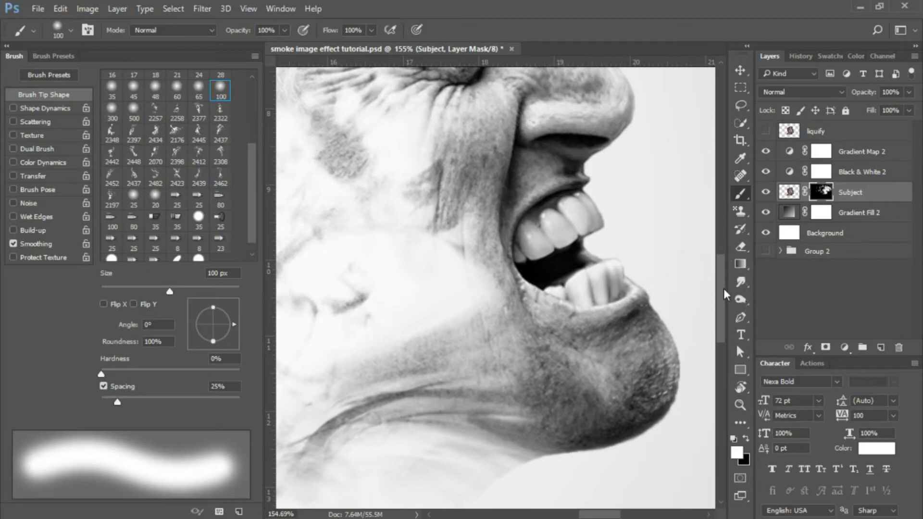
left_click_drag(723, 289, 723, 284)
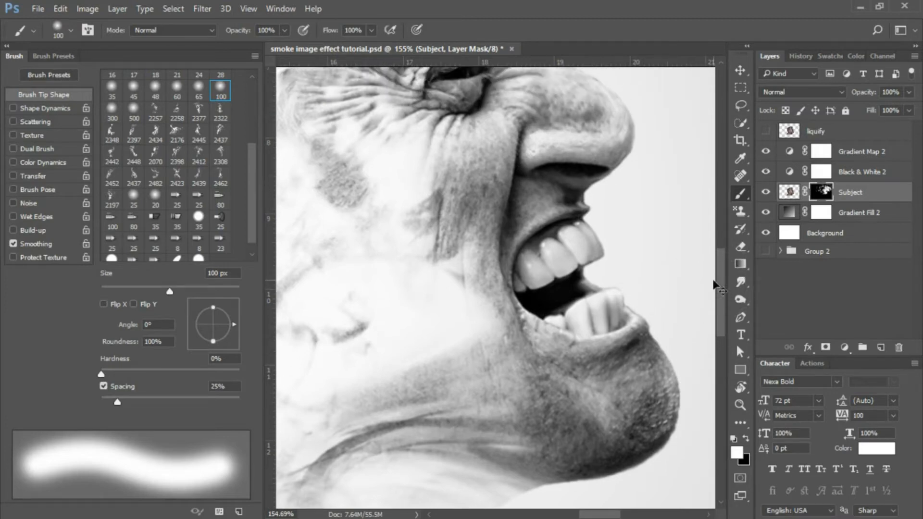
scroll(713, 284, "down", 4)
key("ctrl+0")
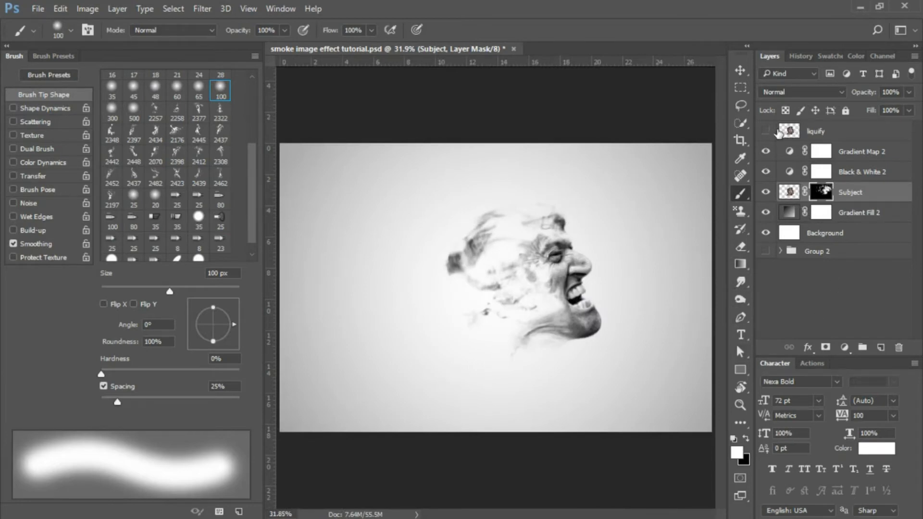
Step: Show the liquify layer and place copies of the Black & White 2 and Gradient Map 2 adjustments above it
left_click(836, 135)
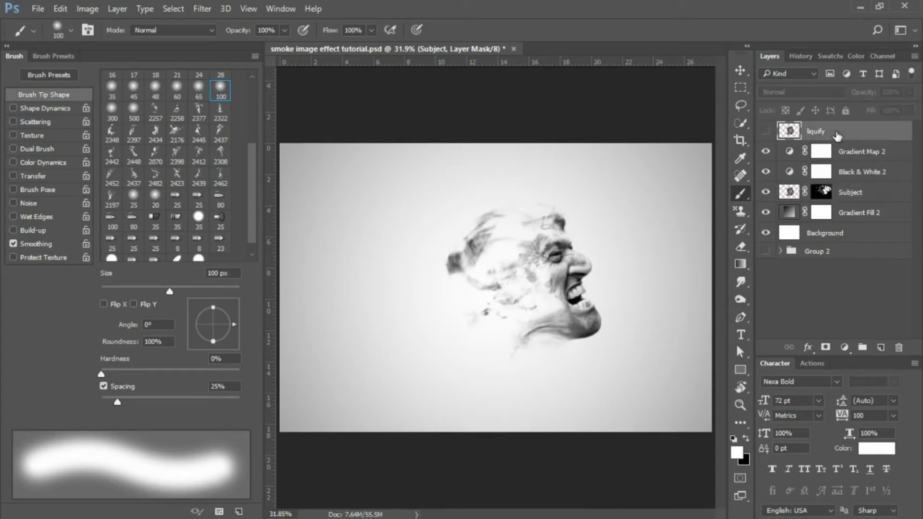
left_click(765, 134)
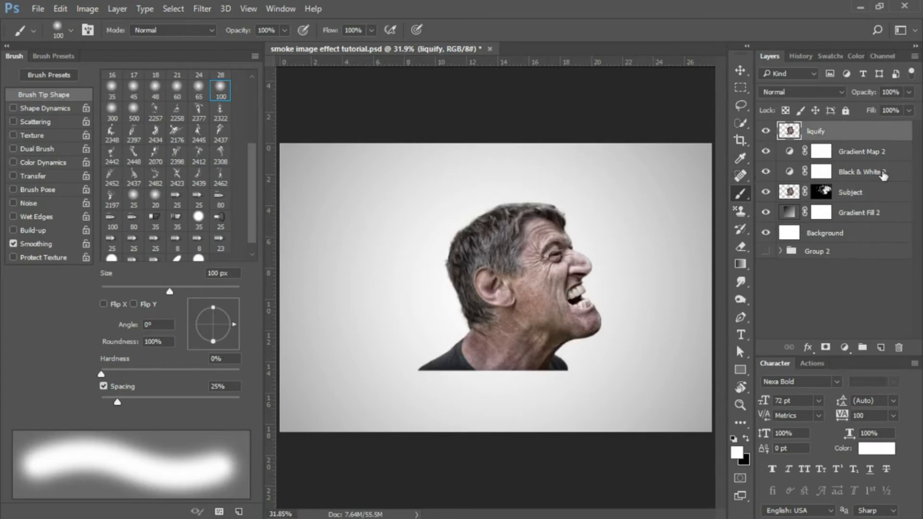
left_click(868, 179)
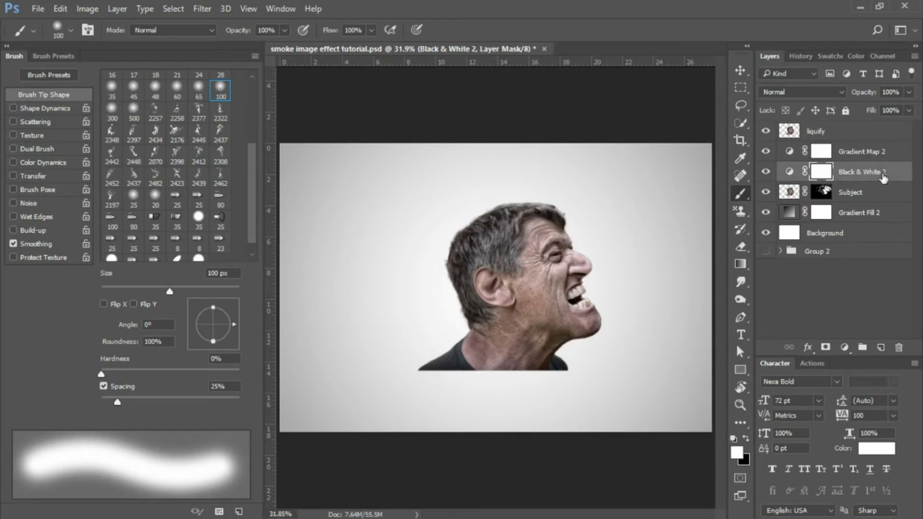
left_click(864, 156, "shift")
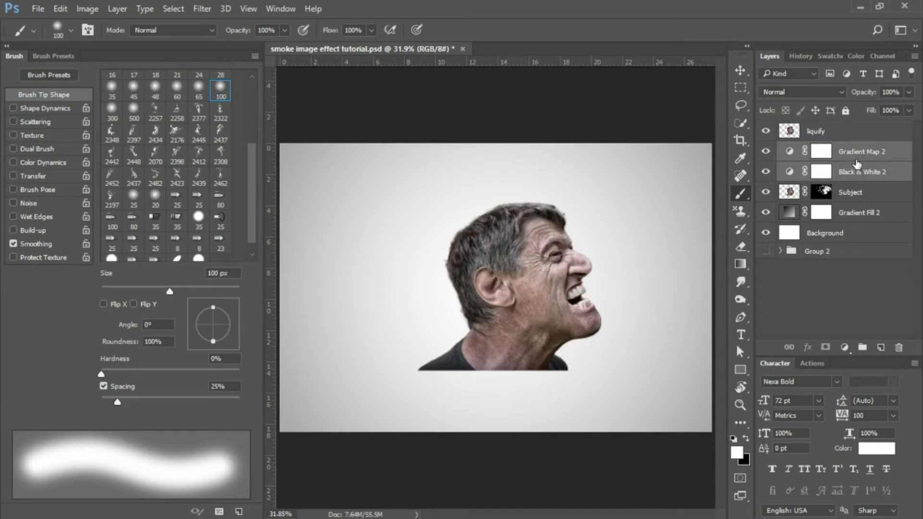
mouse_move(858, 165)
left_mouse_down()
mouse_move(849, 121)
mouse_move(859, 128)
left_mouse_up()
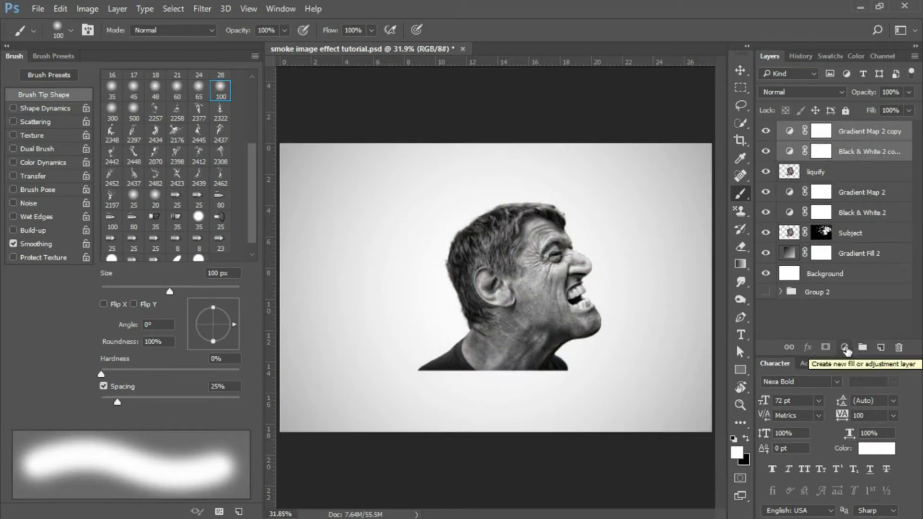
Step: Add a Levels adjustment layer on top with the midtones at 0.68, and make the liquify layer active
left_click(845, 348)
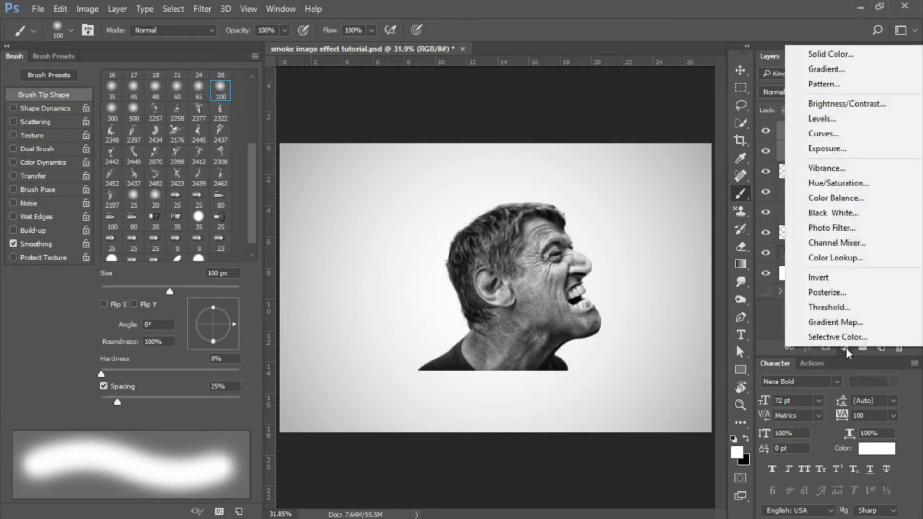
left_click(853, 120)
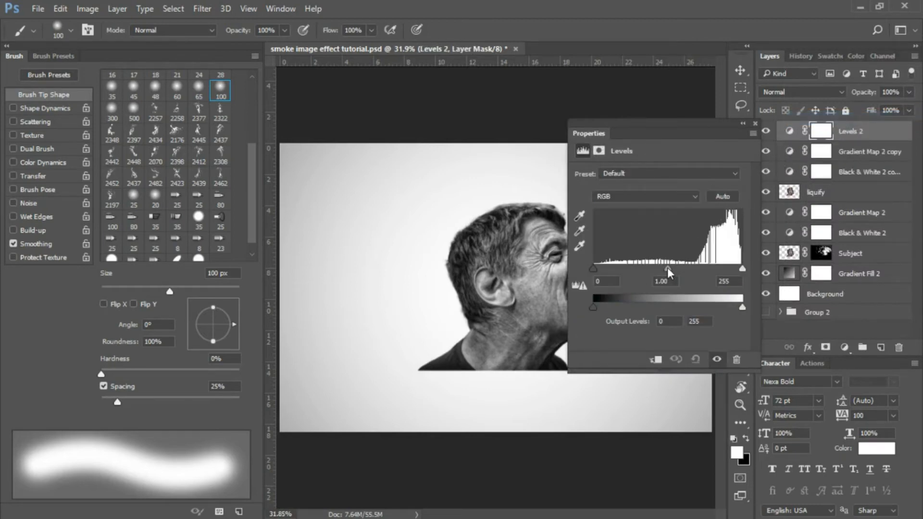
left_click_drag(669, 271, 681, 270)
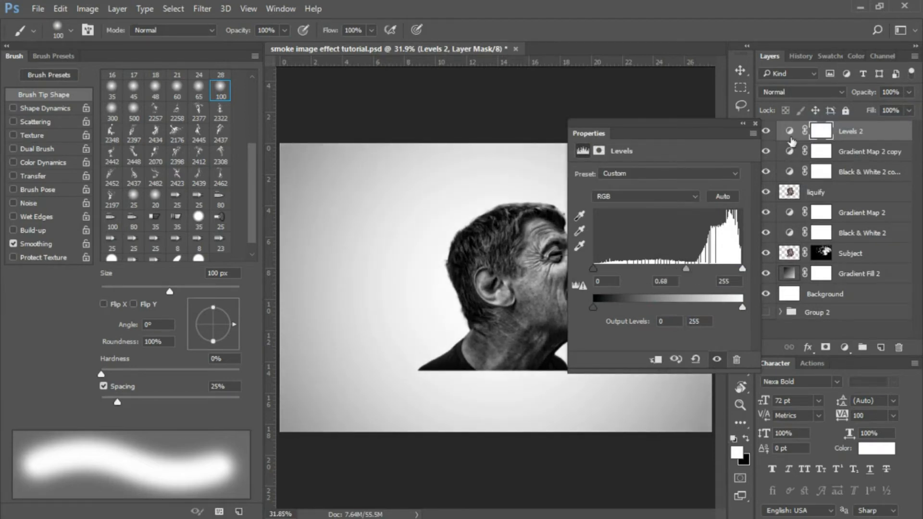
left_click(755, 126)
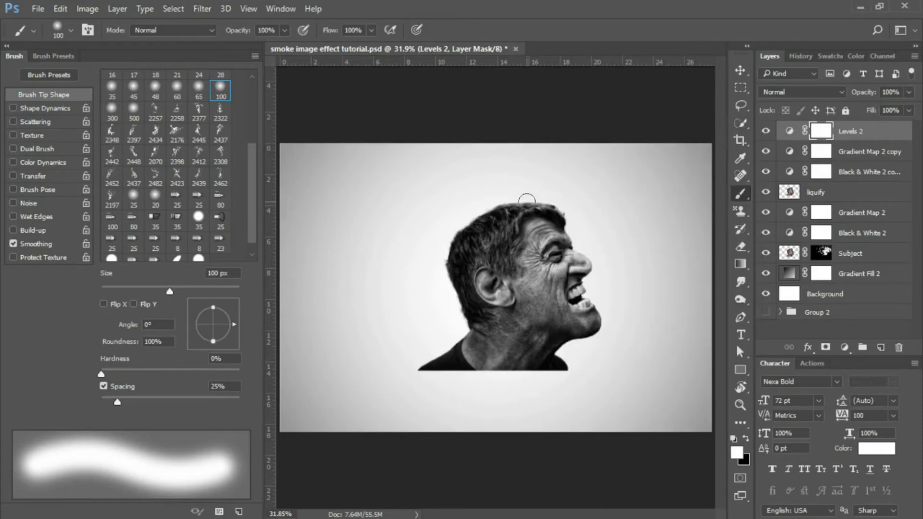
left_click(849, 194)
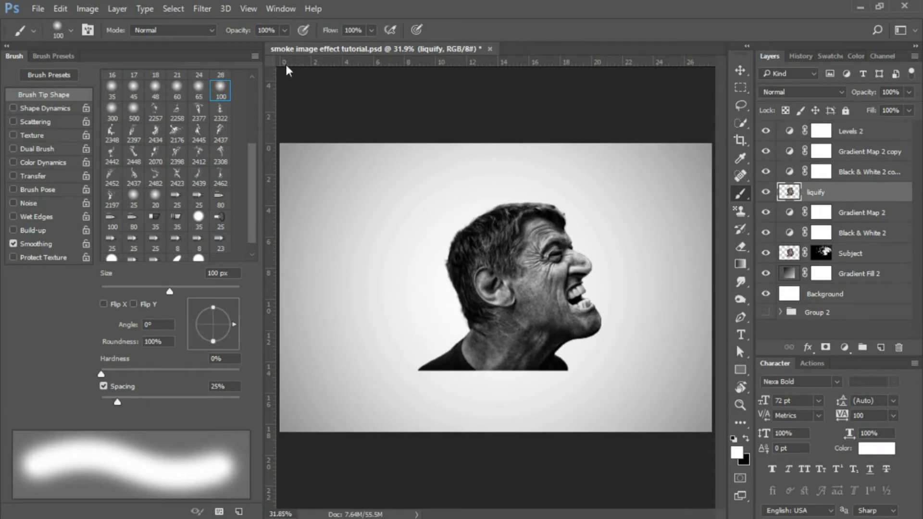
Step: Open the liquify layer in the Liquify filter and freeze the face from brow to chin with the Freeze Mask tool
left_click(209, 10)
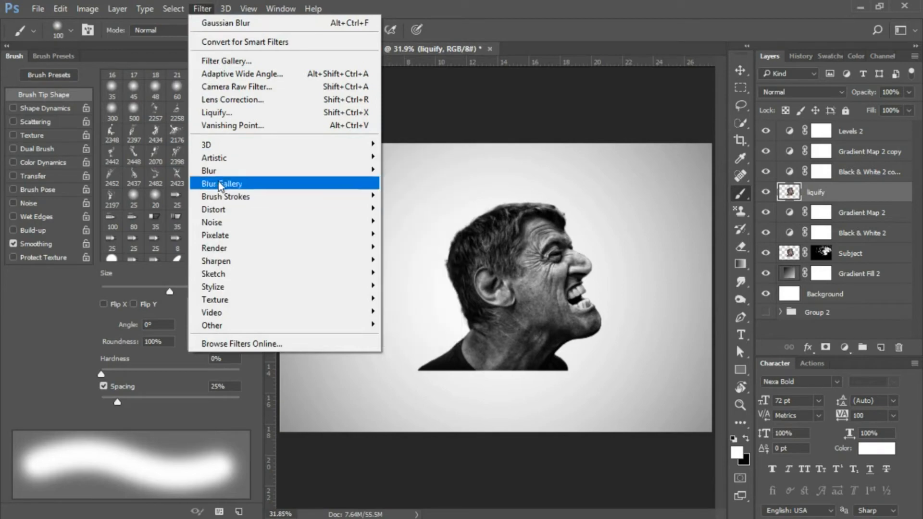
left_click(231, 117)
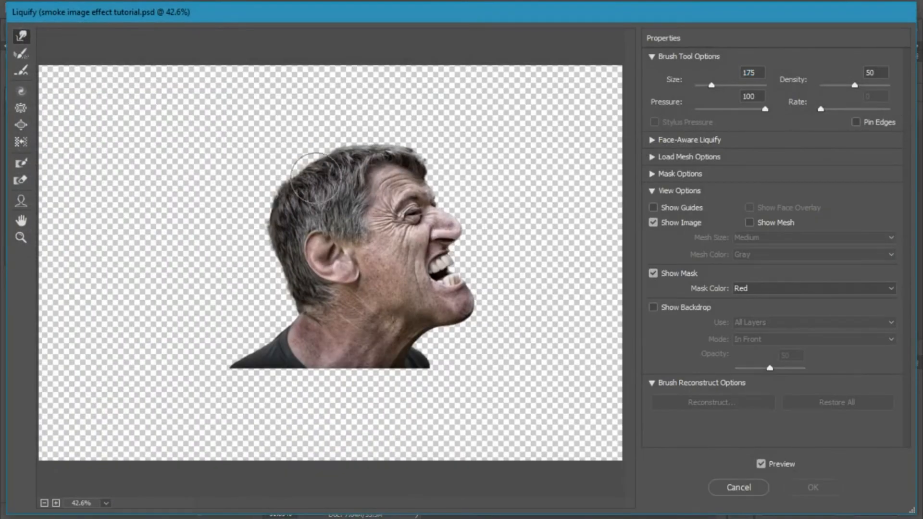
left_click(21, 165)
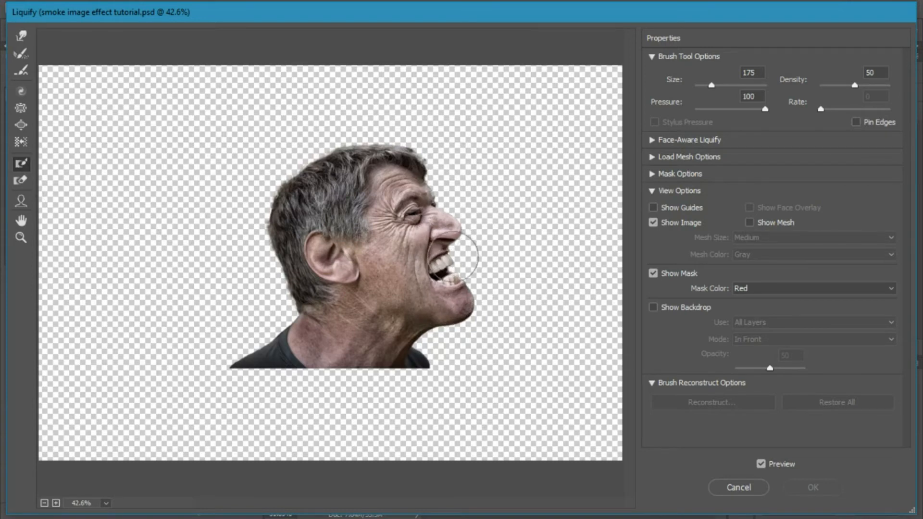
mouse_move(429, 195)
left_mouse_down()
mouse_move(415, 223)
mouse_move(433, 263)
mouse_move(425, 208)
mouse_move(455, 231)
mouse_move(456, 295)
mouse_move(433, 297)
mouse_move(410, 240)
mouse_move(411, 206)
mouse_move(430, 193)
mouse_move(426, 298)
mouse_move(451, 310)
left_mouse_up()
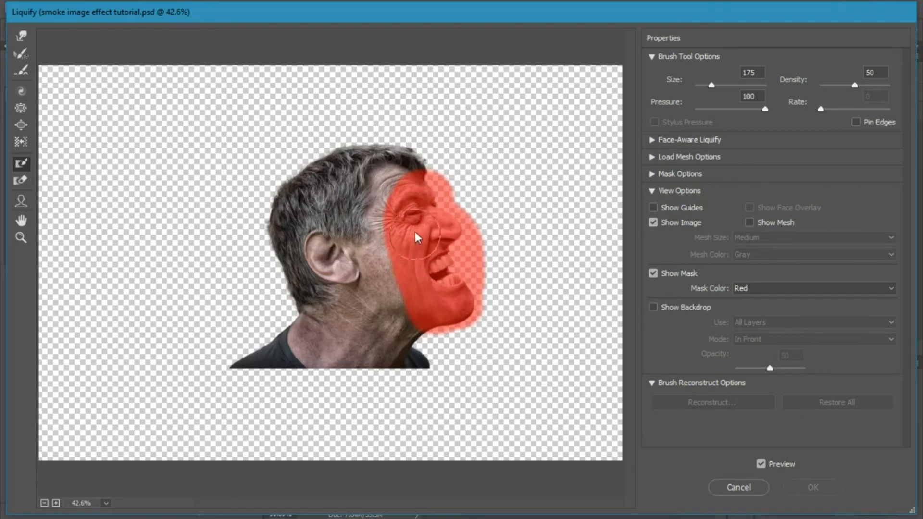
Step: With the Forward Warp tool at size 900, push the back and crown of the head up and to the left
left_click(24, 37)
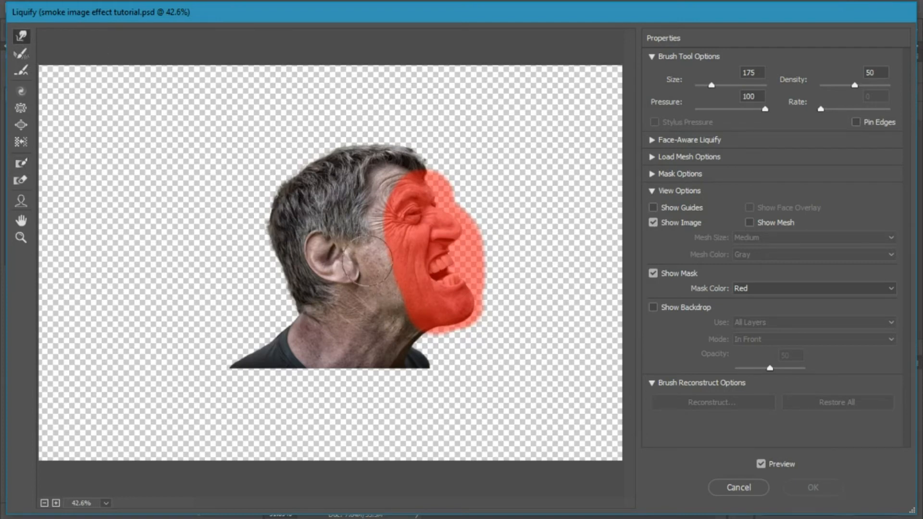
key("bracketright")
key("bracketright")
key("bracketright")
key("bracketright")
key("bracketright")
key("bracketright")
key("bracketright")
key("bracketright")
key("bracketright")
key("bracketright")
key("bracketright")
key("bracketright")
key("bracketright")
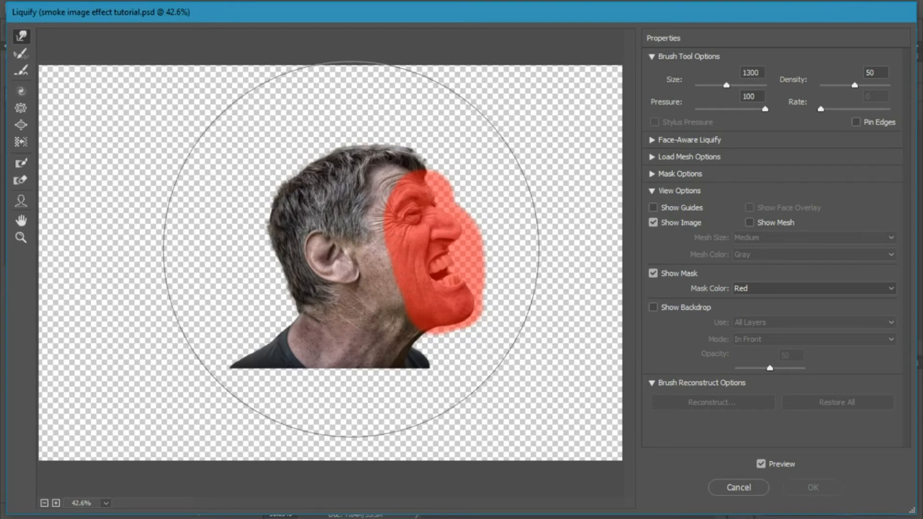
key("bracketleft")
key("bracketleft")
key("bracketleft")
key("bracketleft")
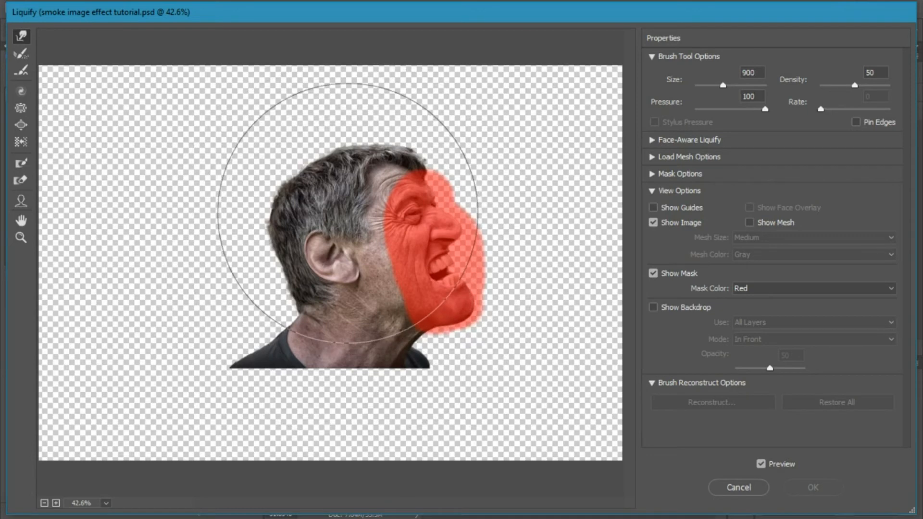
mouse_move(347, 213)
left_mouse_down()
mouse_move(329, 175)
mouse_move(334, 186)
mouse_move(284, 136)
left_mouse_up()
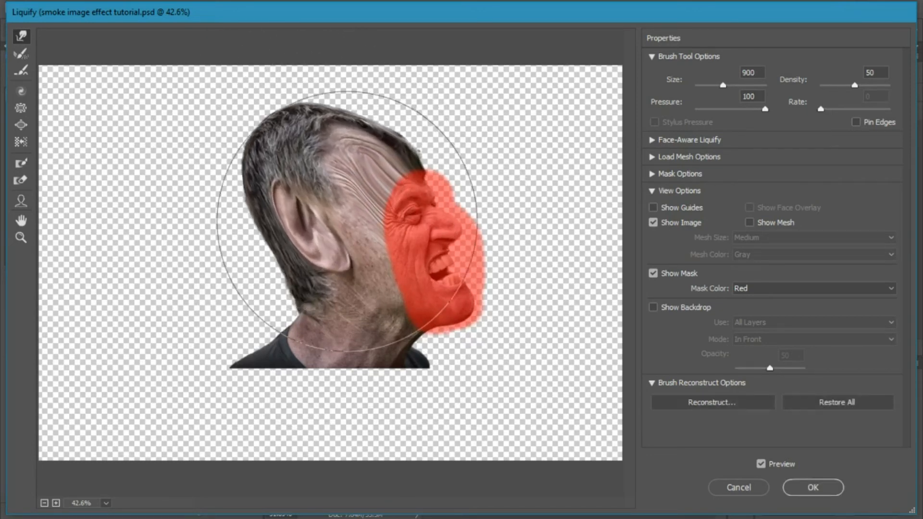
mouse_move(346, 221)
left_mouse_down()
mouse_move(332, 157)
mouse_move(320, 159)
left_mouse_up()
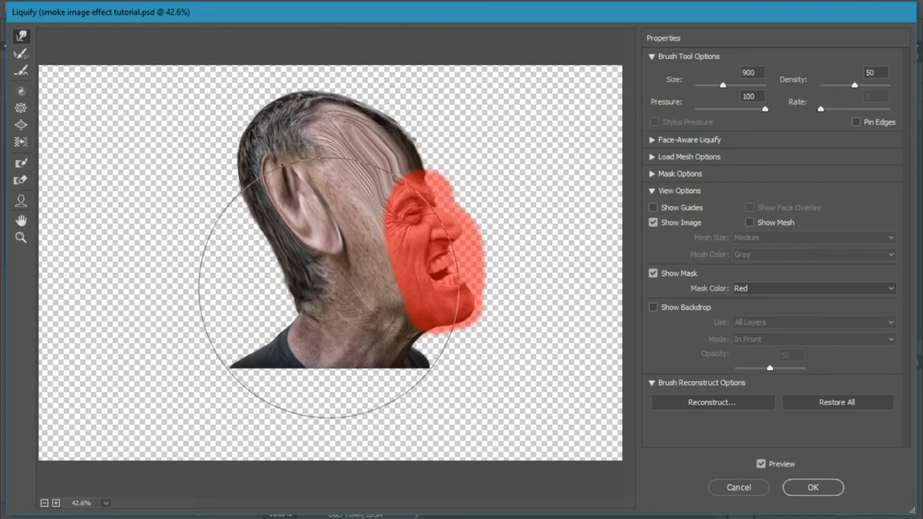
Step: Stretch the back of the head, ear and neck leftward until they reach close to the left edge of the canvas
left_click_drag(329, 289, 205, 272)
mouse_move(249, 211)
left_mouse_down()
mouse_move(197, 186)
mouse_move(268, 186)
mouse_move(181, 151)
left_mouse_up()
left_click_drag(339, 149, 221, 138)
left_click_drag(230, 267, 154, 255)
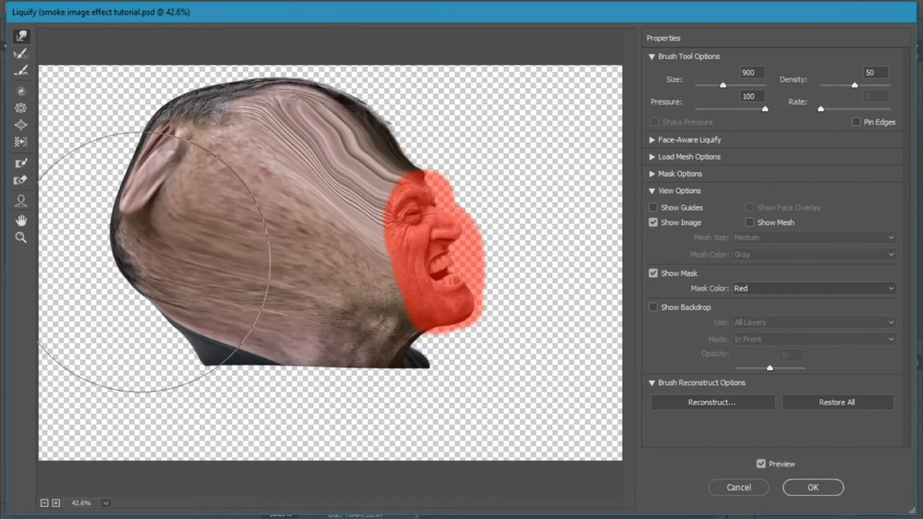
mouse_move(231, 305)
left_mouse_down()
mouse_move(134, 296)
mouse_move(166, 296)
mouse_move(176, 233)
mouse_move(137, 195)
left_mouse_up()
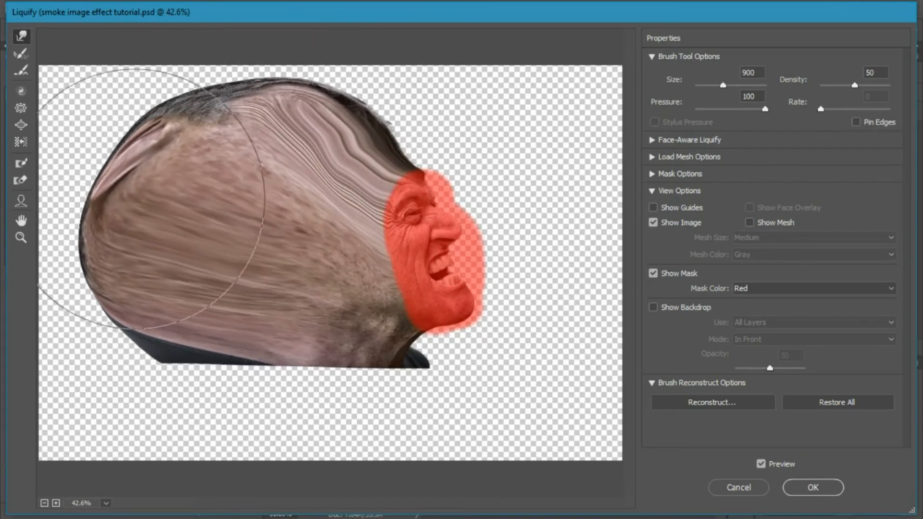
left_click_drag(203, 206, 126, 206)
left_click_drag(187, 331, 112, 327)
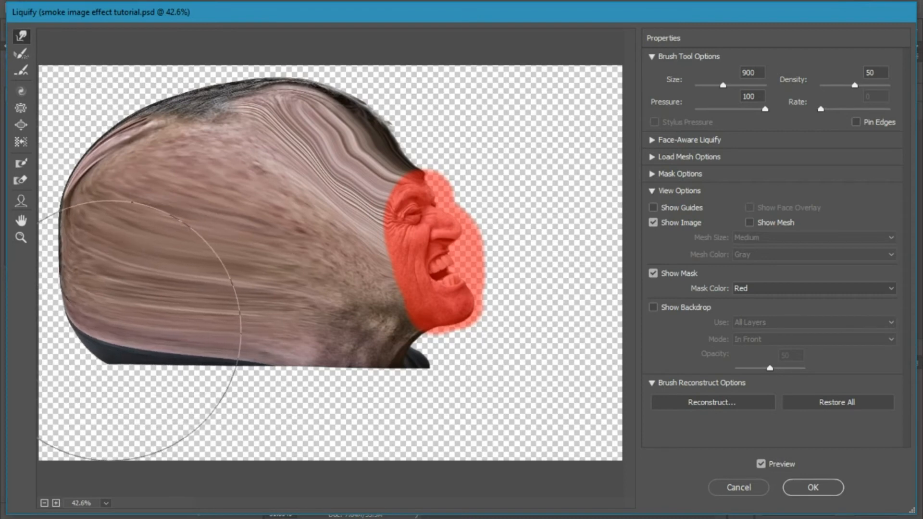
Step: Pull the lower edge of the neck downward, then reshape the collar and lower outline with a smaller warp brush
left_click_drag(274, 324, 207, 368)
mouse_move(302, 339)
left_mouse_down()
mouse_move(263, 369)
mouse_move(329, 381)
left_mouse_up()
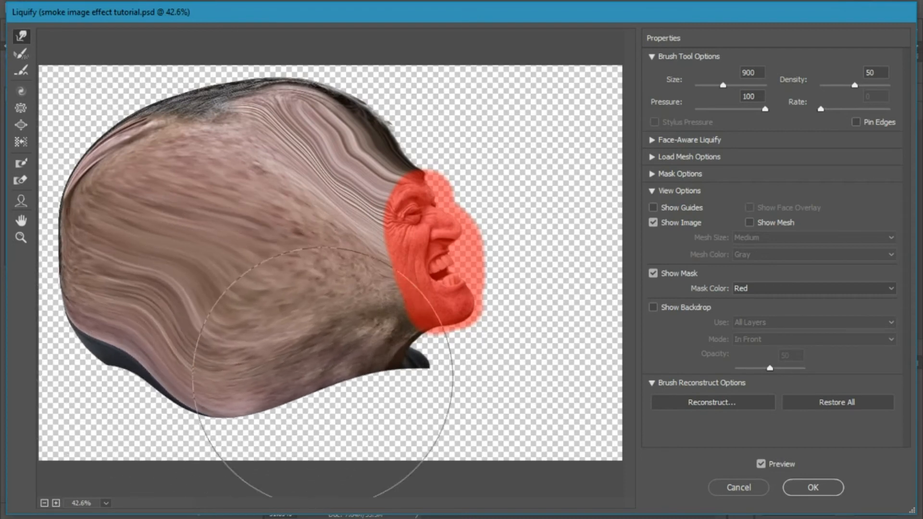
key("bracketleft")
key("bracketleft")
key("bracketleft")
key("bracketleft")
key("bracketleft")
key("bracketleft")
key("bracketleft")
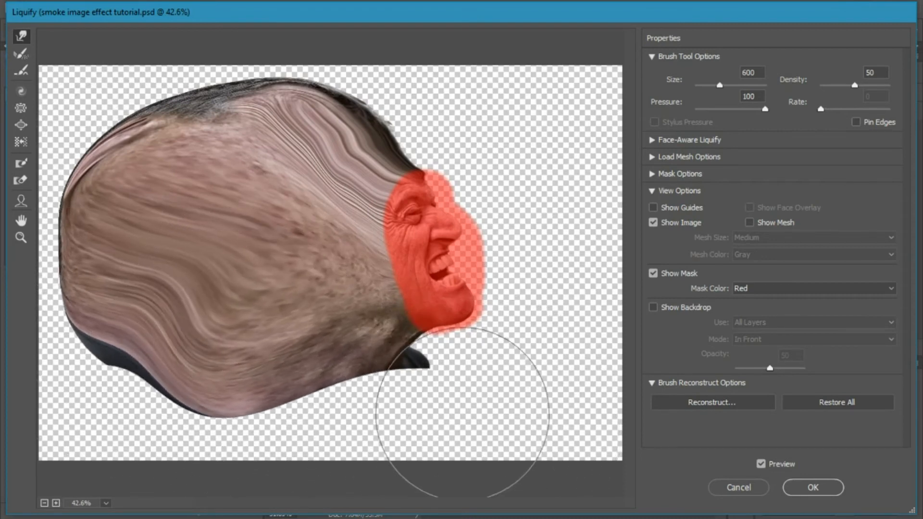
mouse_move(442, 381)
left_mouse_down()
mouse_move(396, 373)
mouse_move(448, 371)
mouse_move(390, 372)
mouse_move(286, 340)
mouse_move(215, 335)
mouse_move(152, 364)
mouse_move(127, 334)
mouse_move(84, 347)
mouse_move(134, 319)
left_mouse_up()
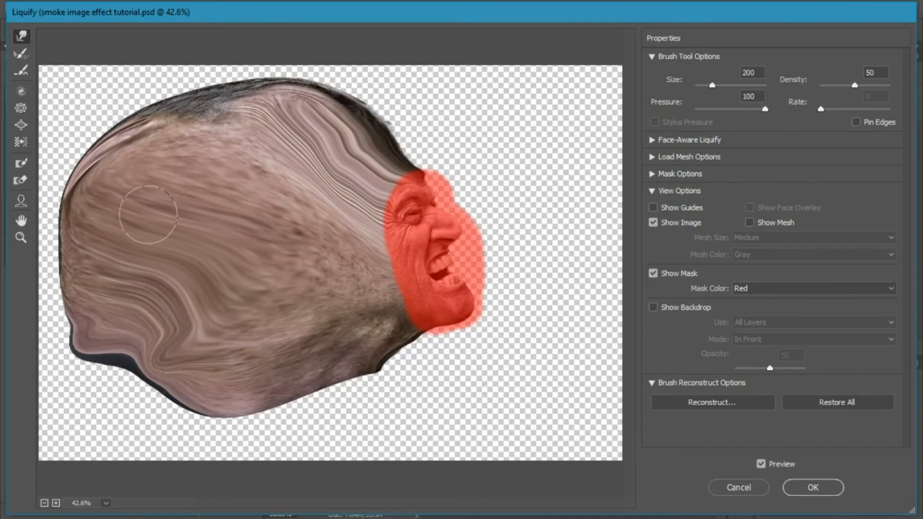
Step: Warp the stretched head further upward and outward with the brush at size 800, and apply the Liquify filter
key("bracketright")
key("bracketright")
key("bracketright")
key("bracketright")
key("bracketright")
key("bracketright")
mouse_move(183, 261)
left_mouse_down()
mouse_move(144, 336)
mouse_move(196, 408)
mouse_move(144, 398)
mouse_move(162, 232)
mouse_move(116, 173)
mouse_move(144, 144)
mouse_move(192, 144)
mouse_move(228, 162)
mouse_move(283, 124)
mouse_move(317, 130)
left_mouse_up()
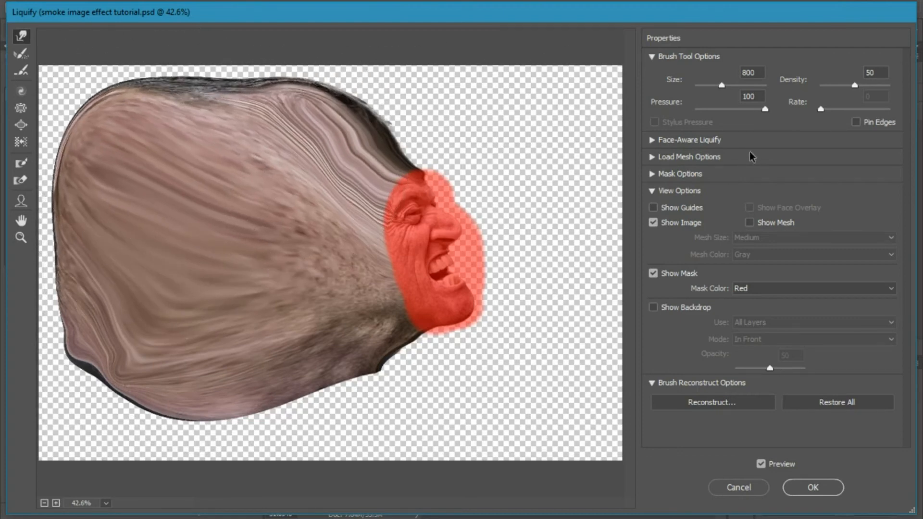
left_click(809, 486)
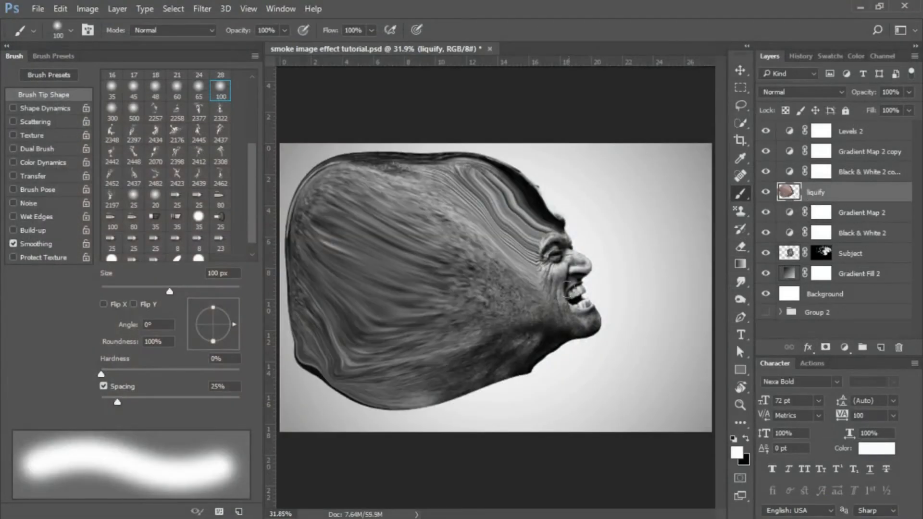
Step: Apply a Gaussian Blur with a 34.6 pixel radius to the liquify layer and return to the Brush tool
left_click(196, 10)
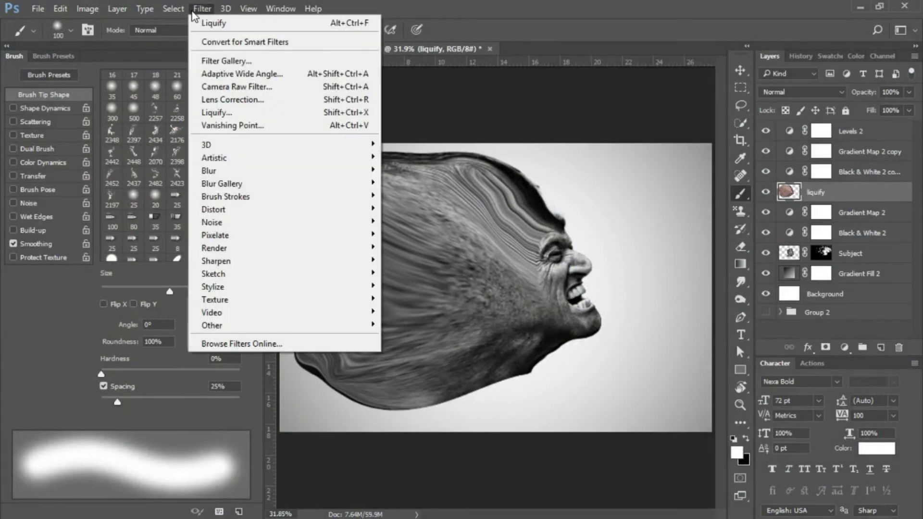
mouse_move(251, 176)
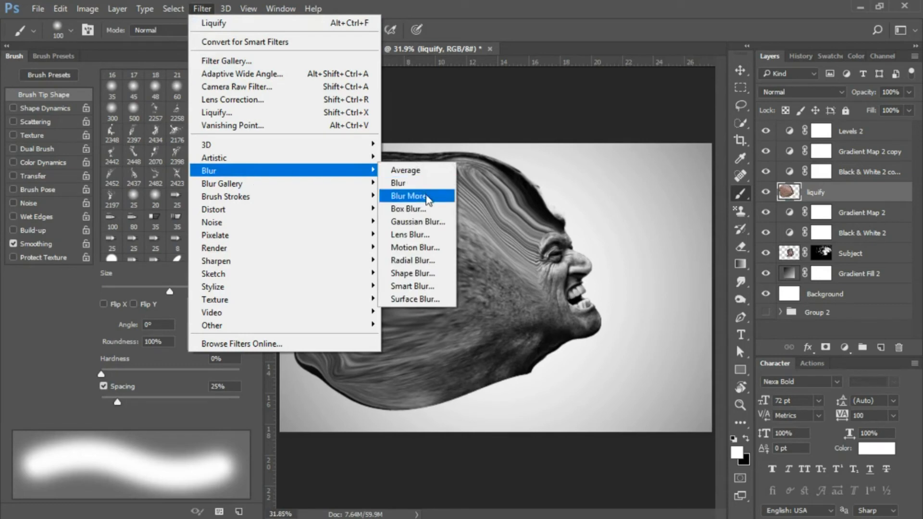
left_click(438, 225)
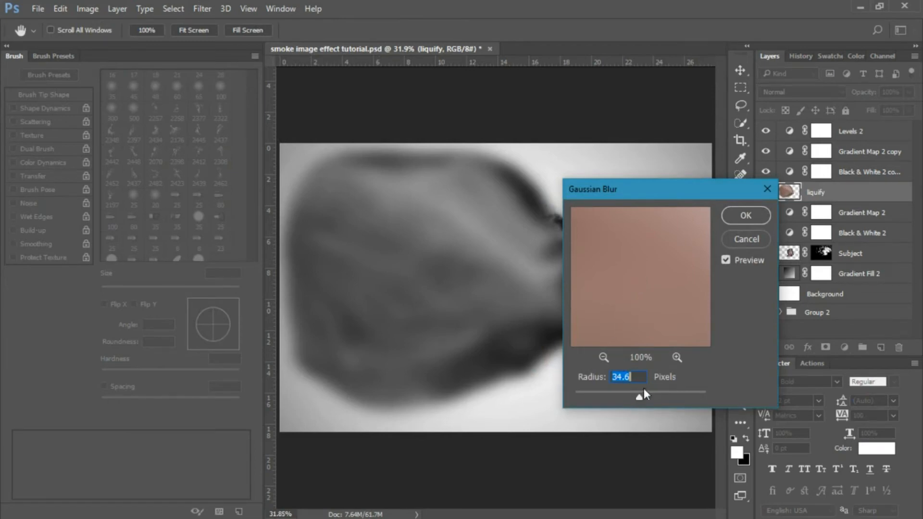
left_click(742, 217)
key("b")
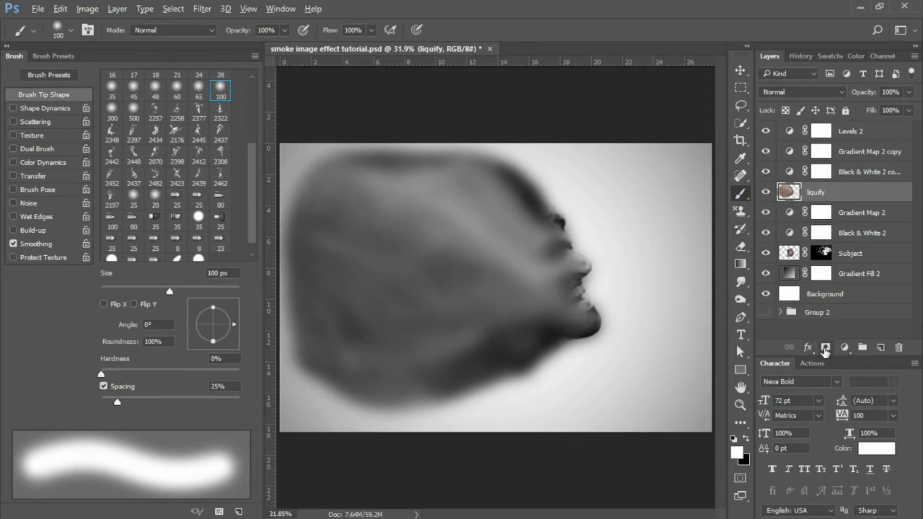
Step: Add a black layer mask to the liquify layer and set the mask density to 80%
left_click(825, 348, "alt")
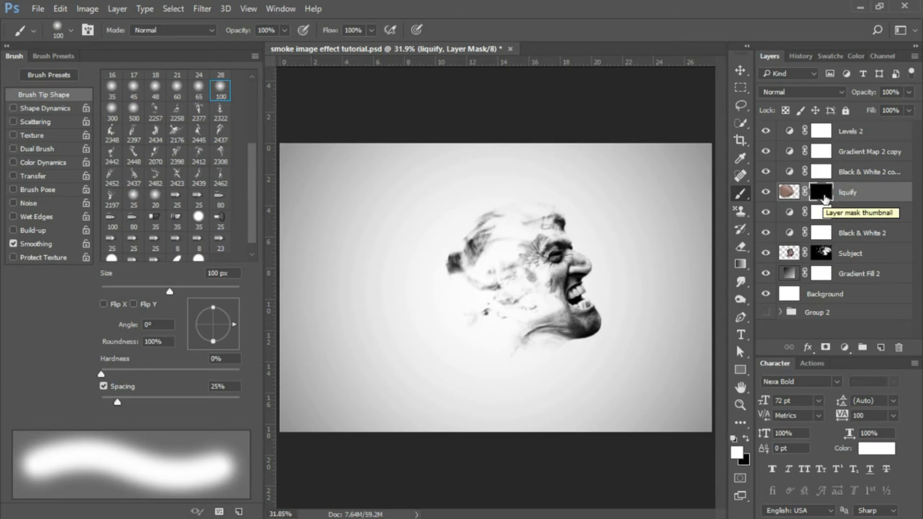
double_click(822, 192)
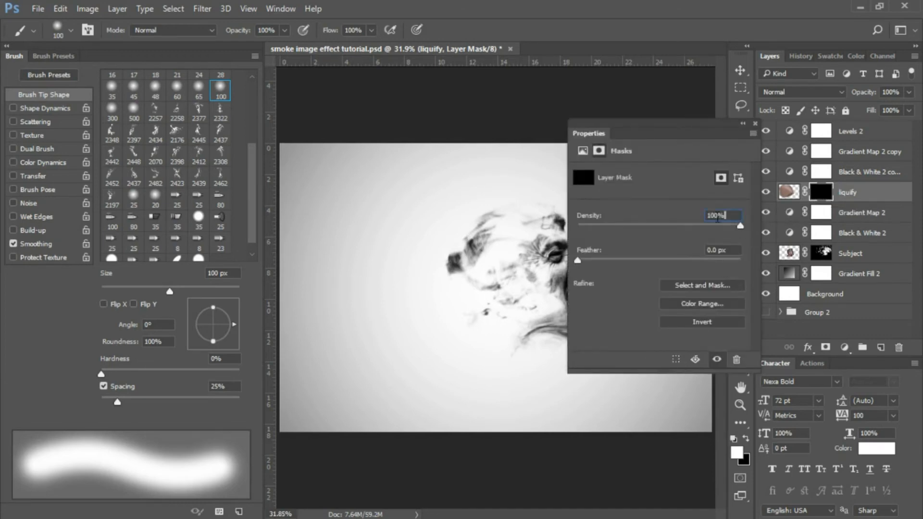
left_click_drag(717, 218, 683, 222)
type("80")
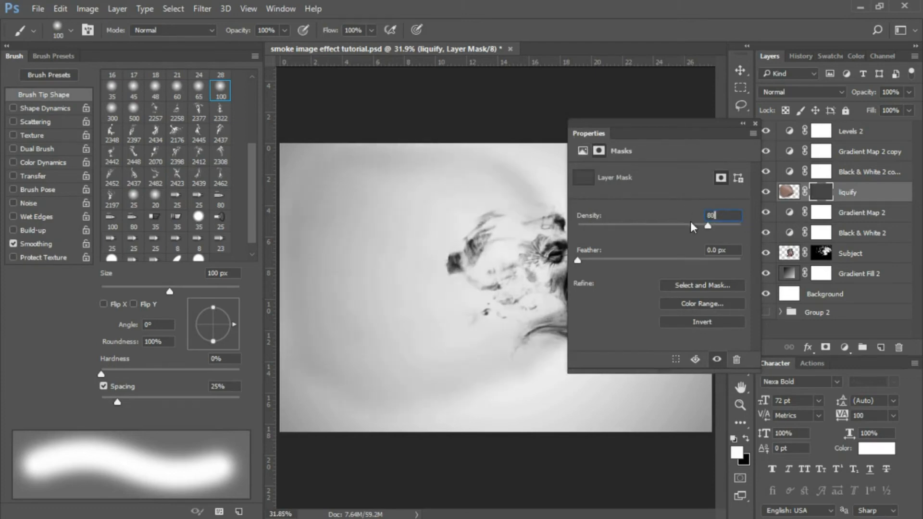
left_click(755, 123)
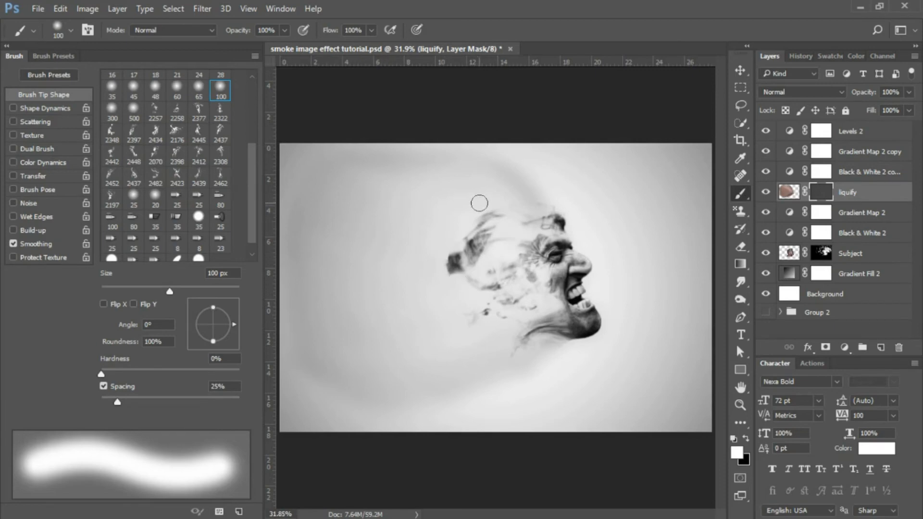
Step: Rotate the canvas a quarter turn counterclockwise and stamp the 2442 smoke brush in white at 1500 px on the liquify mask behind the head
left_click(111, 154)
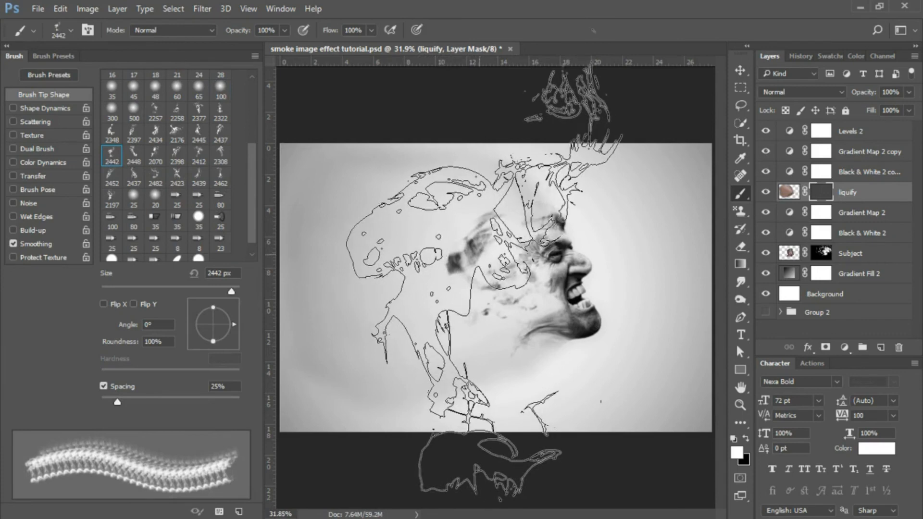
key("r")
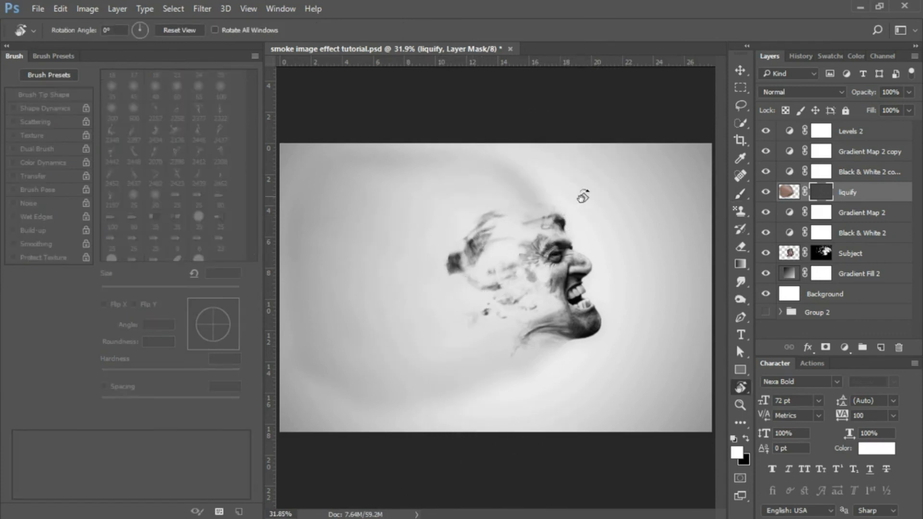
mouse_move(582, 176)
left_mouse_down()
mouse_move(422, 173)
mouse_move(369, 202)
left_mouse_up()
key("b")
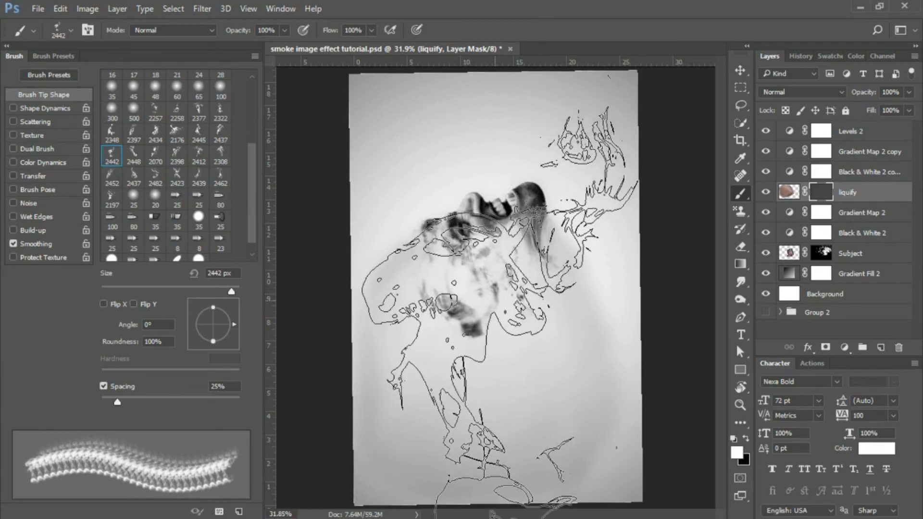
key("bracketleft")
key("bracketleft")
key("bracketleft")
key("bracketleft")
key("bracketleft")
key("bracketleft")
key("bracketleft")
key("bracketleft")
key("bracketleft")
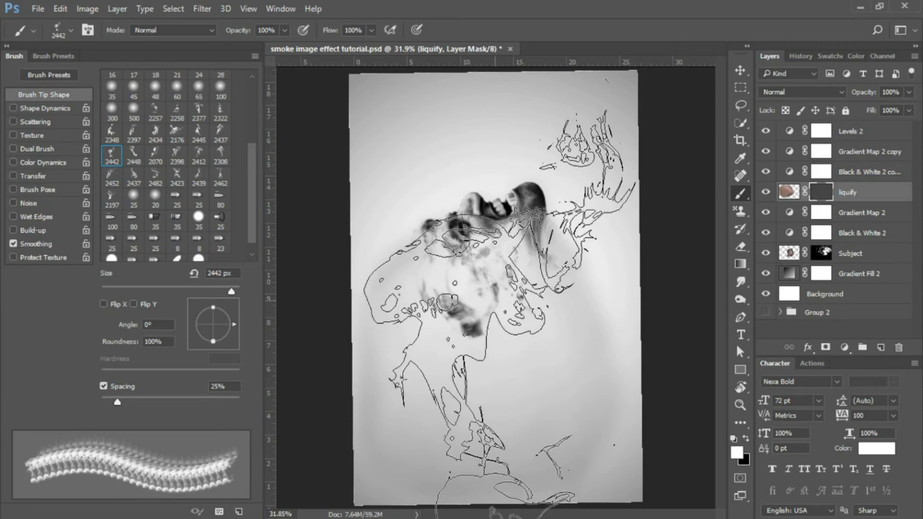
key("bracketleft")
key("bracketleft")
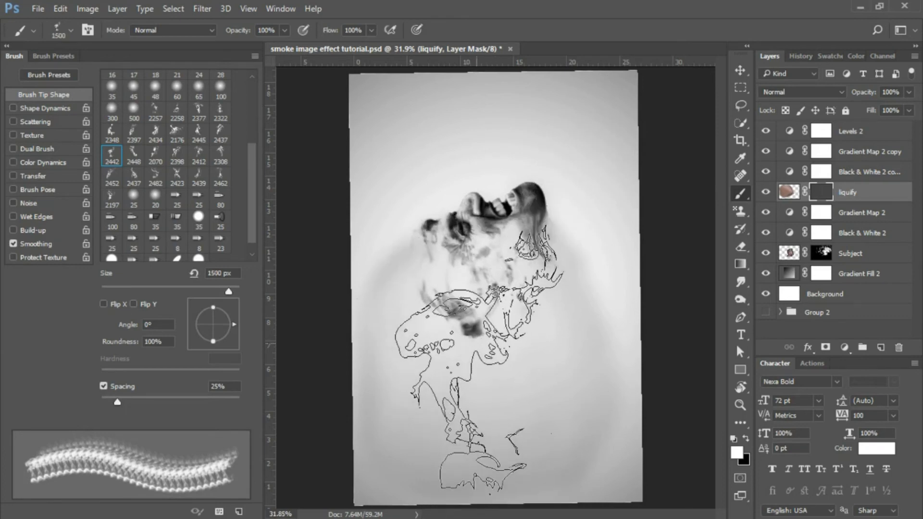
left_click(479, 337)
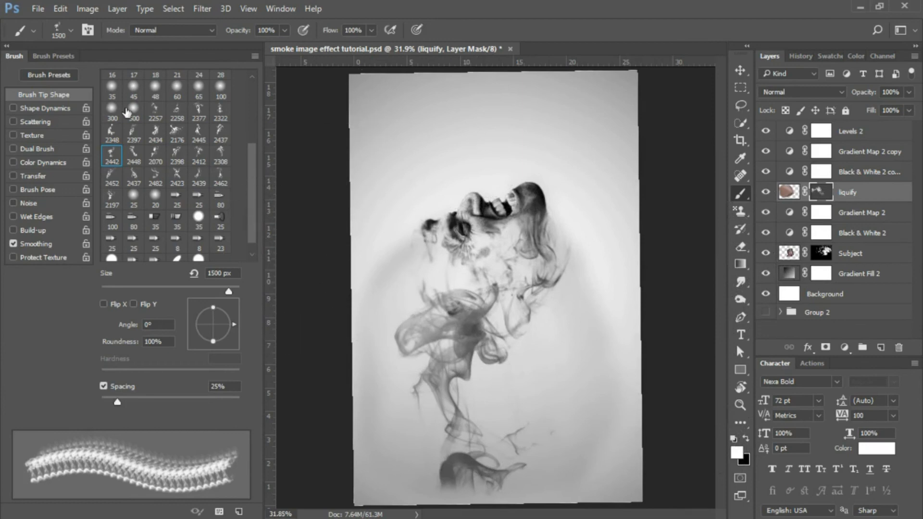
Step: Stamp the 2348 smoke brush in white at 1000 px on the liquify mask beyond the forehead and crown
left_click(113, 135)
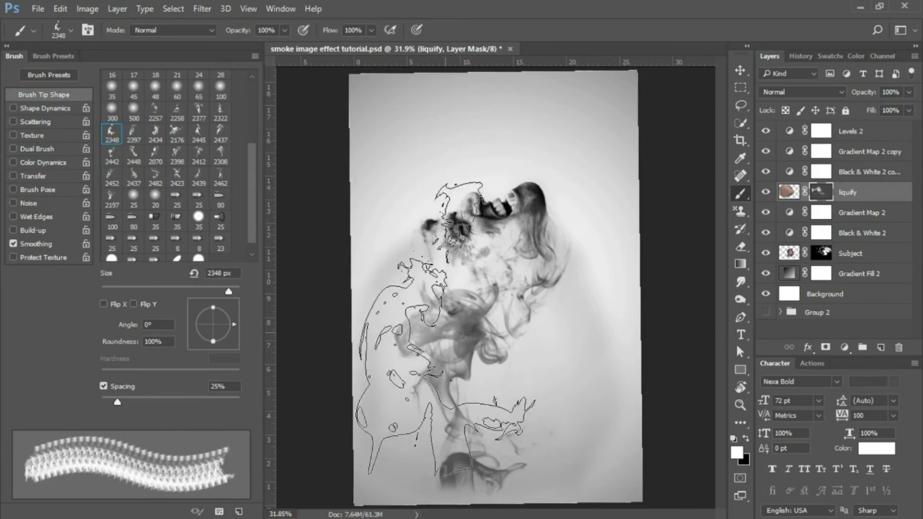
key("bracketleft")
key("bracketleft")
key("bracketleft")
key("bracketleft")
key("bracketleft")
key("bracketleft")
key("bracketleft")
key("bracketleft")
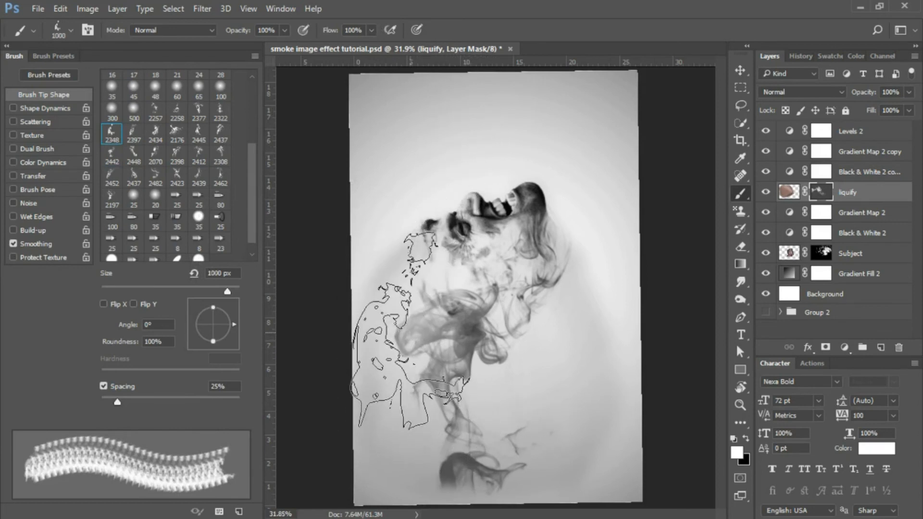
left_click(411, 329)
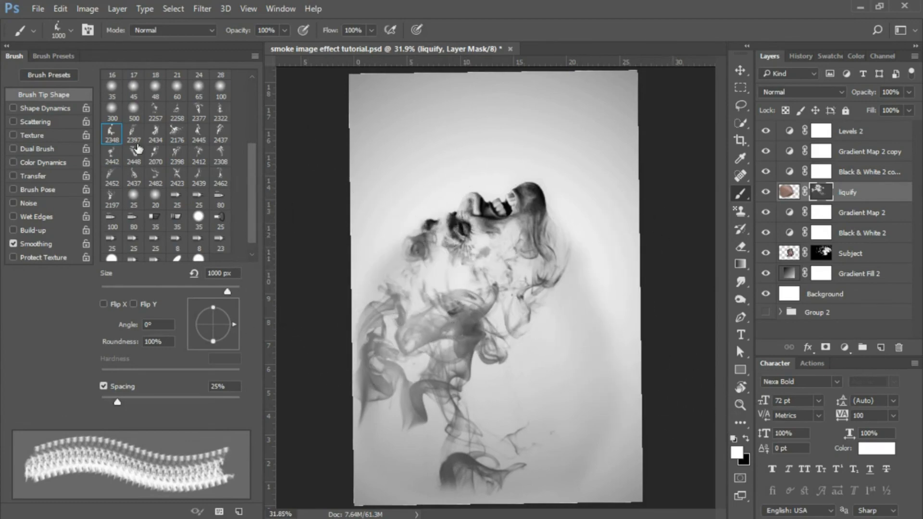
Step: Rotate the canvas to 90° and stamp the 2423 smoke brush in white at 1100 px on the liquify mask behind the jaw and neck
left_click(176, 178)
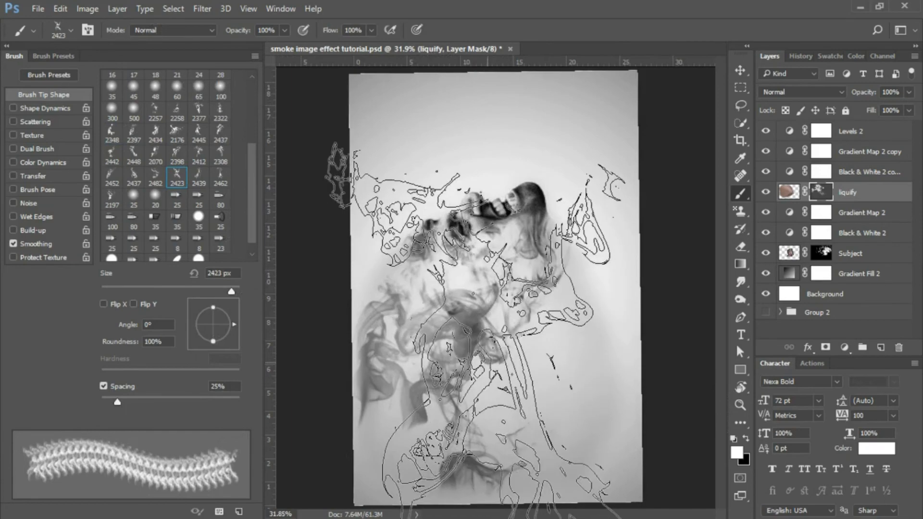
key("space")
key("r")
left_click_drag(445, 139, 526, 393)
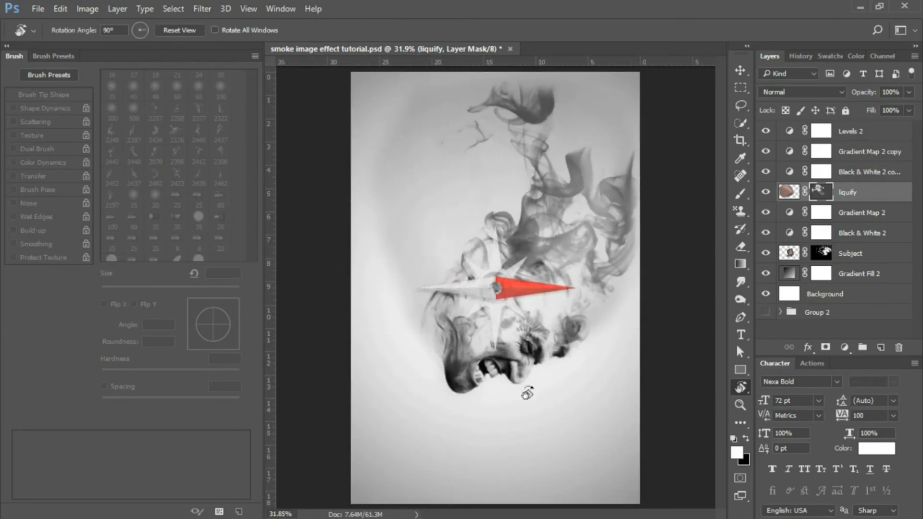
key("b")
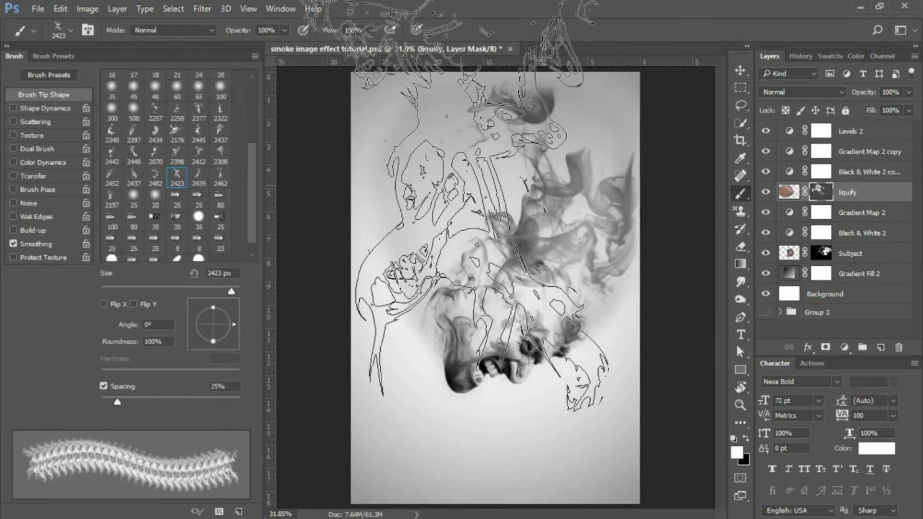
left_click(454, 144)
key("bracketleft")
key("bracketleft")
key("bracketleft")
key("bracketleft")
key("bracketleft")
key("bracketleft")
key("bracketleft")
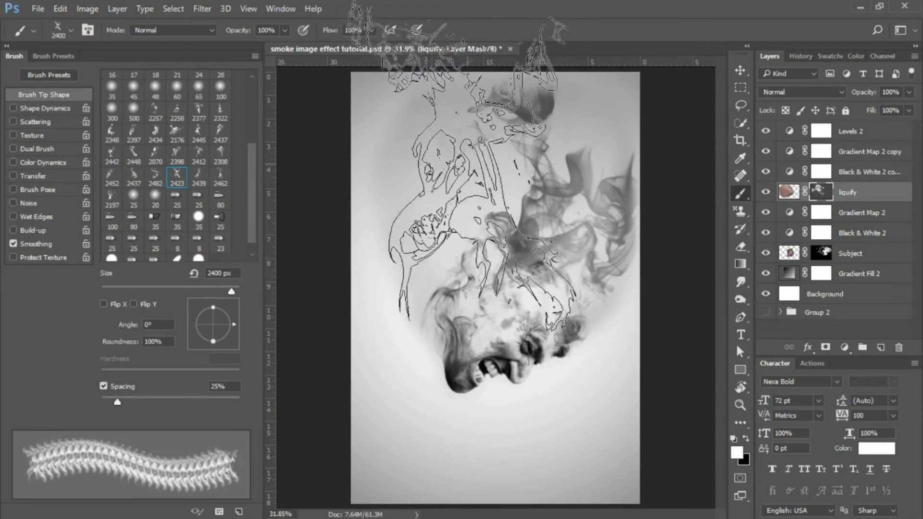
key("bracketleft")
key("bracketleft")
key("bracketleft")
key("bracketleft")
key("bracketleft")
key("bracketleft")
key("bracketleft")
key("bracketleft")
key("bracketleft")
key("bracketleft")
key("bracketleft")
key("bracketleft")
key("bracketleft")
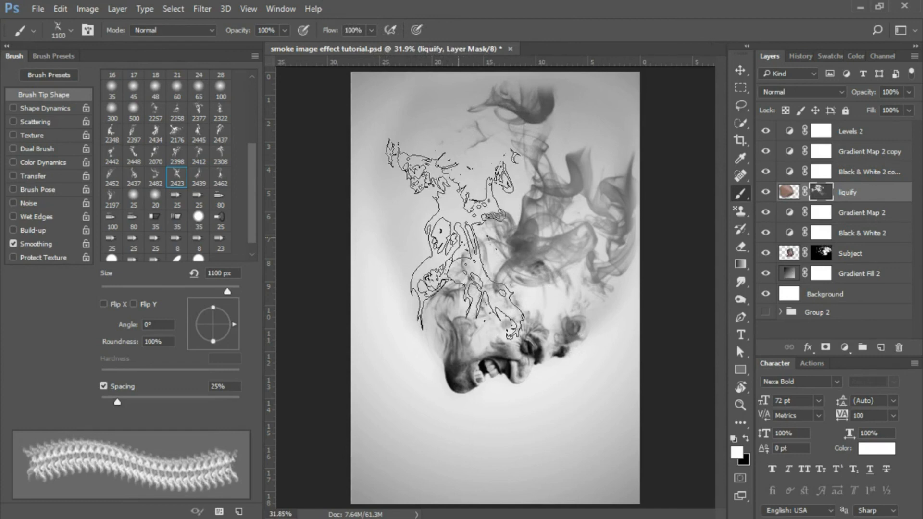
left_click(455, 239)
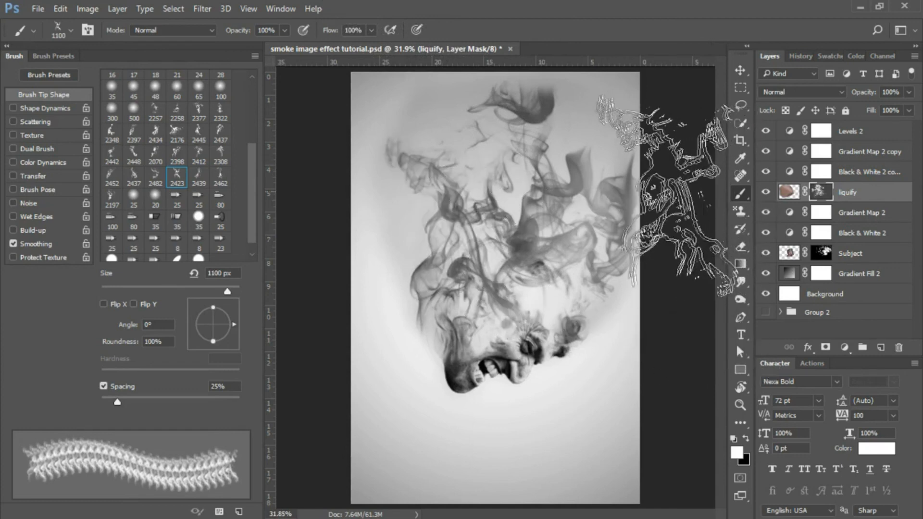
Step: Reset the canvas rotation to 0° and group the layers from Levels 2 down to Background
left_click(741, 388)
left_click(740, 387)
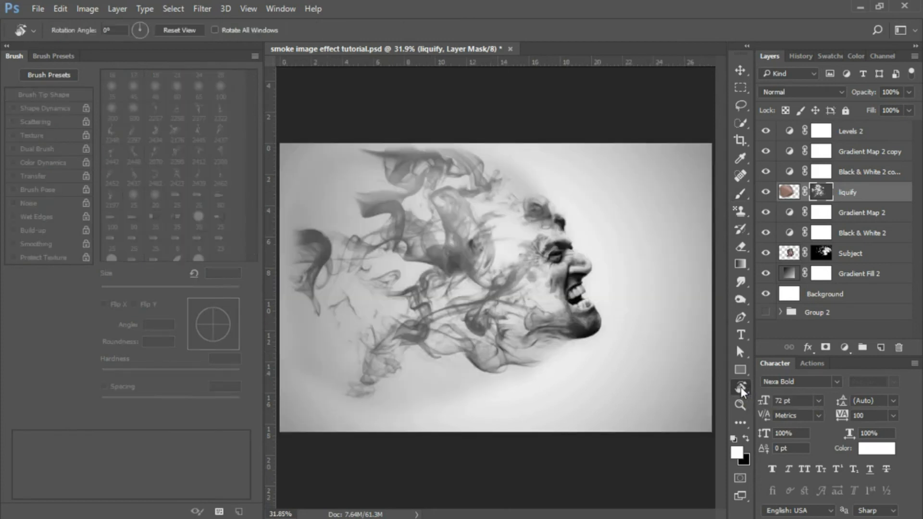
key("ctrl+g")
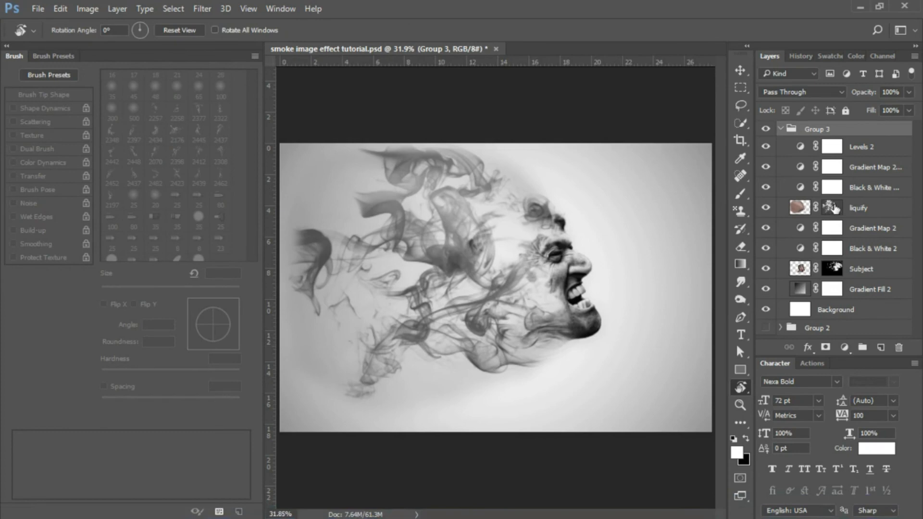
Step: Set the density of the liquify layer's mask to 100%
double_click(831, 207)
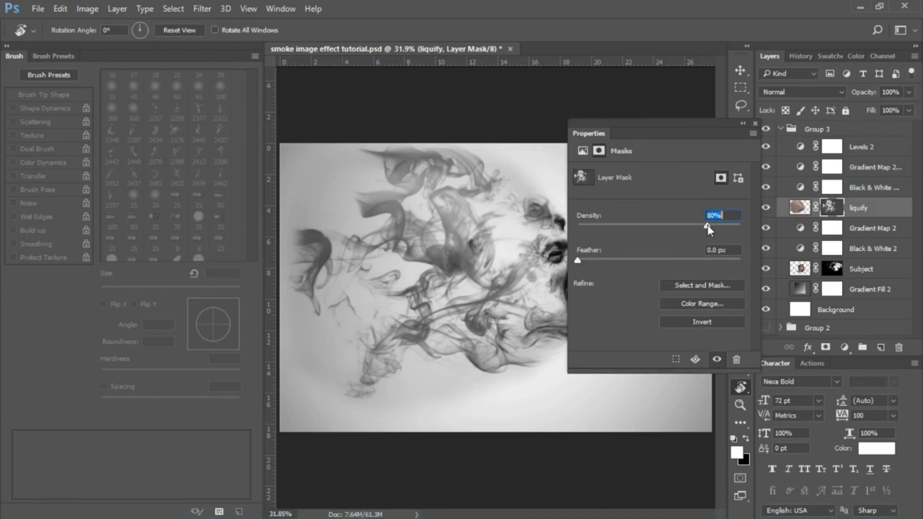
left_click_drag(707, 225, 760, 221)
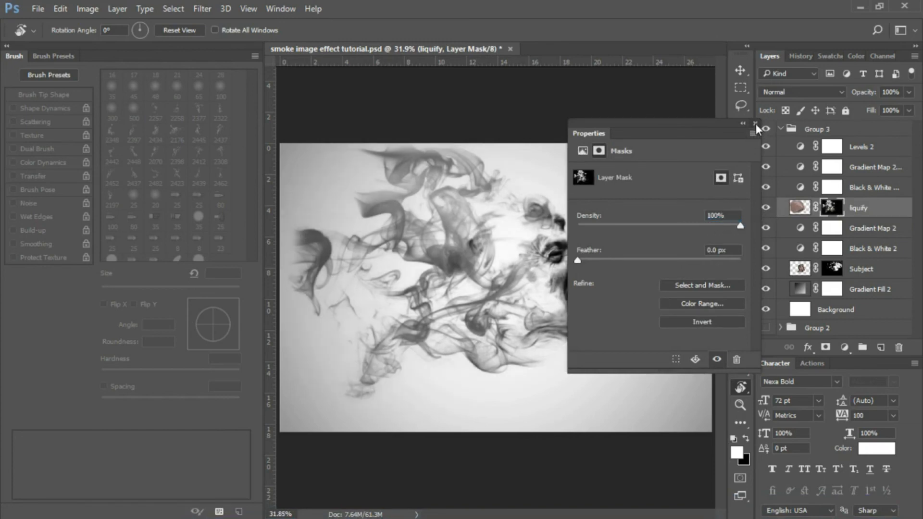
left_click(755, 123)
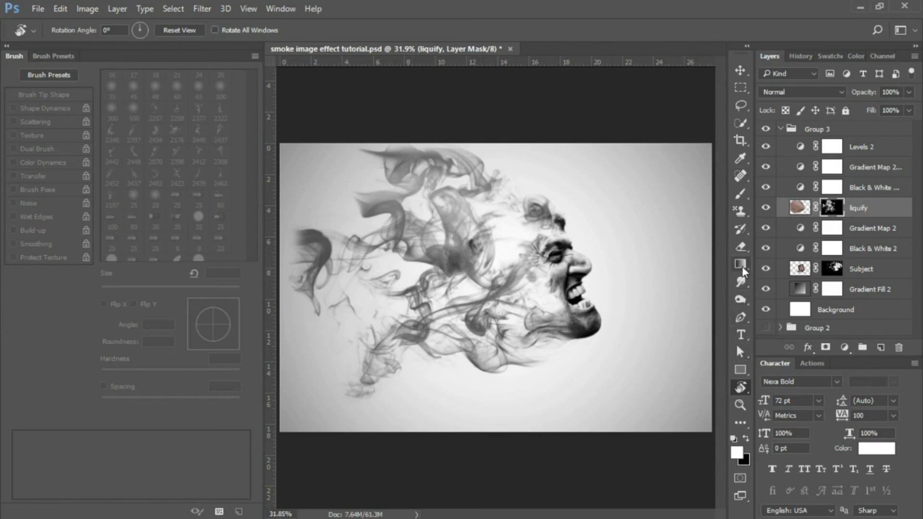
Step: Darken the smoke on the liquify layer's image with the Burn tool at 200 px, Shadows range and 98% exposure
left_click(739, 299)
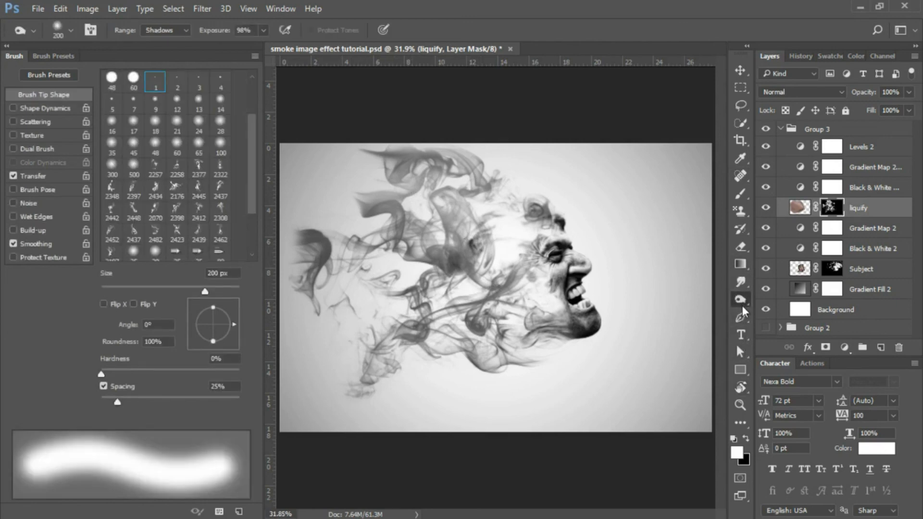
right_click(740, 303)
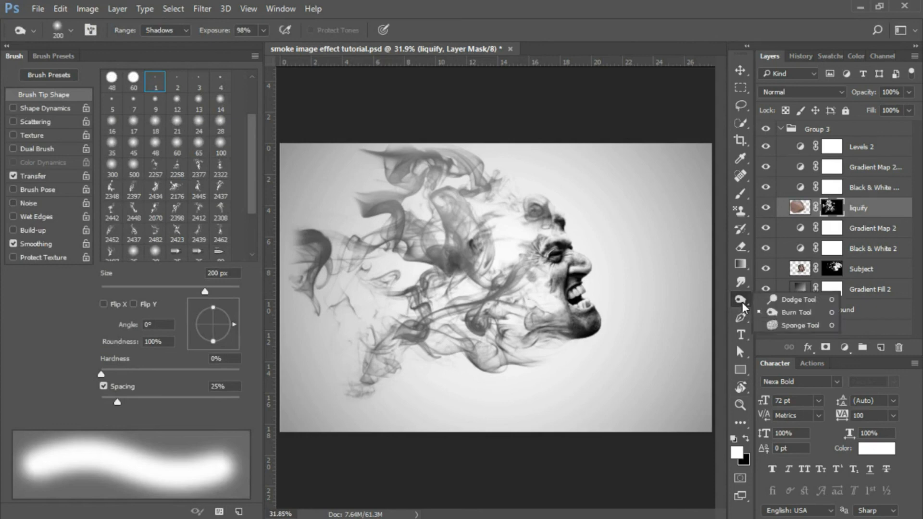
left_click(796, 312)
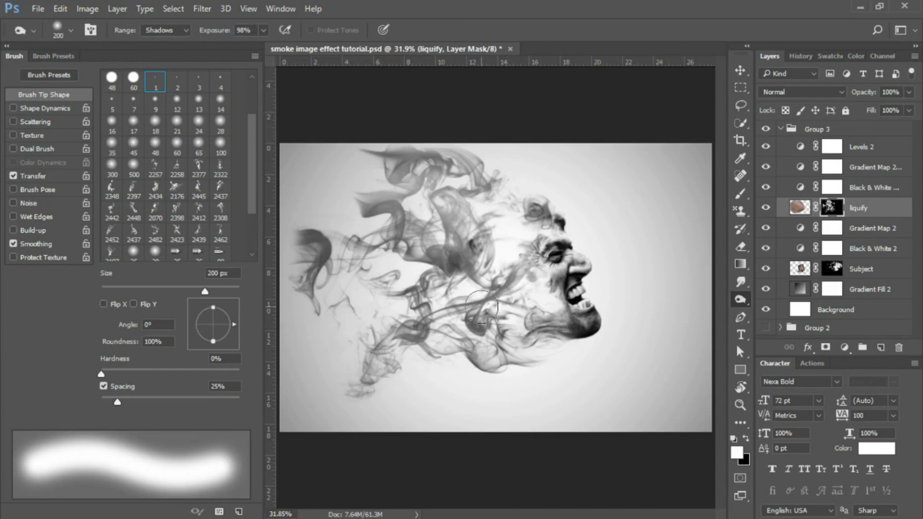
left_click(800, 208)
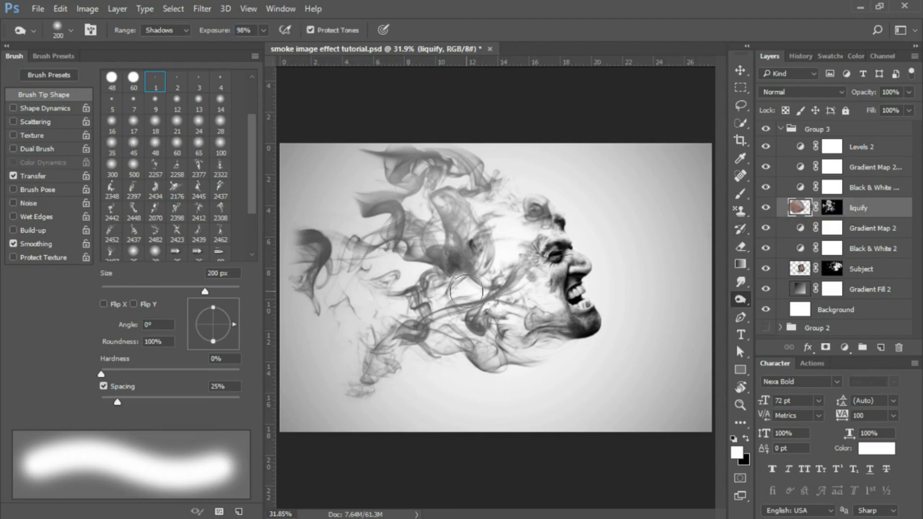
mouse_move(482, 315)
left_mouse_down()
mouse_move(509, 282)
mouse_move(518, 325)
mouse_move(531, 327)
mouse_move(526, 337)
mouse_move(519, 286)
mouse_move(488, 262)
mouse_move(487, 275)
mouse_move(464, 246)
mouse_move(452, 248)
mouse_move(448, 157)
mouse_move(502, 176)
mouse_move(517, 190)
mouse_move(493, 181)
mouse_move(530, 210)
mouse_move(322, 262)
mouse_move(325, 314)
left_mouse_up()
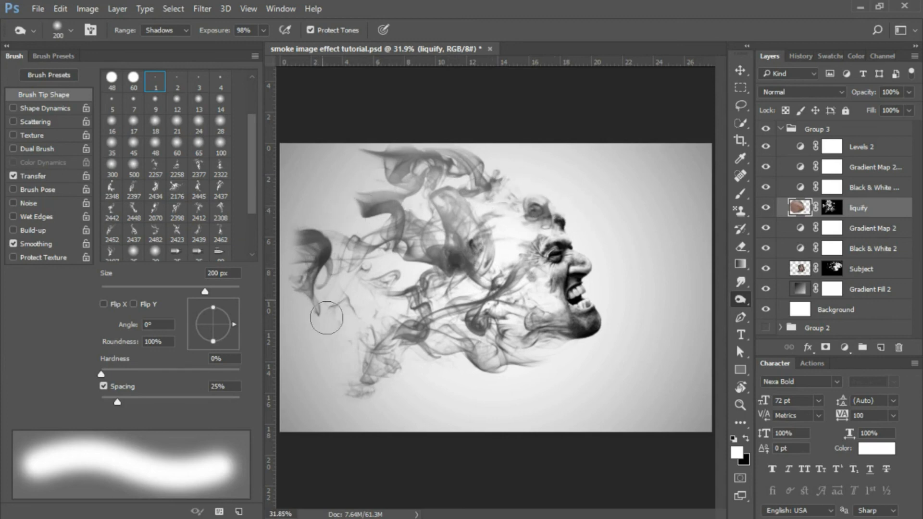